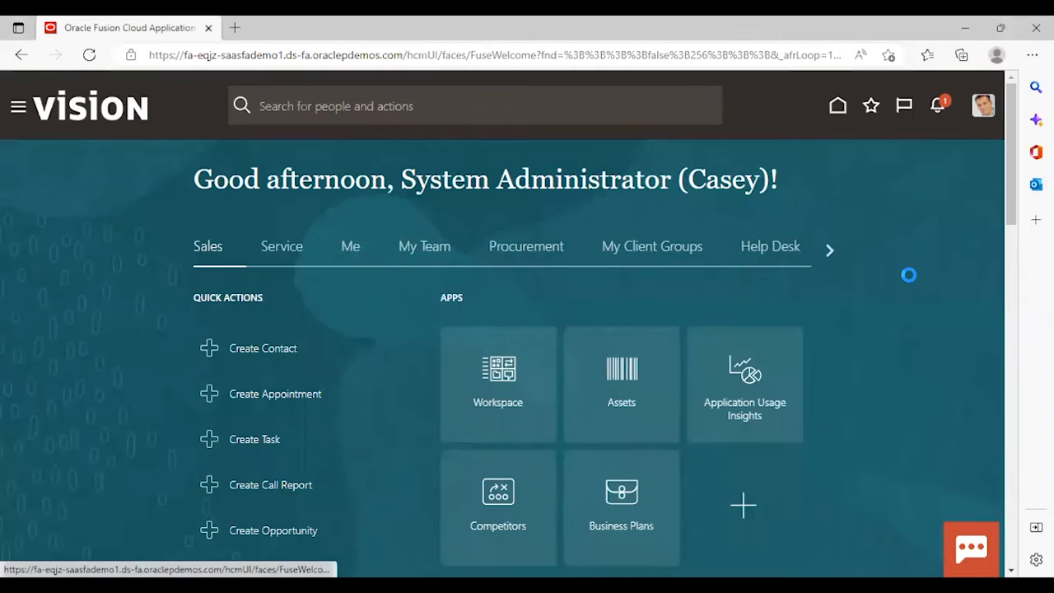
Step: Open Setup and Maintenance and switch the setup offering to Project Financial Management
left_click(692, 341)
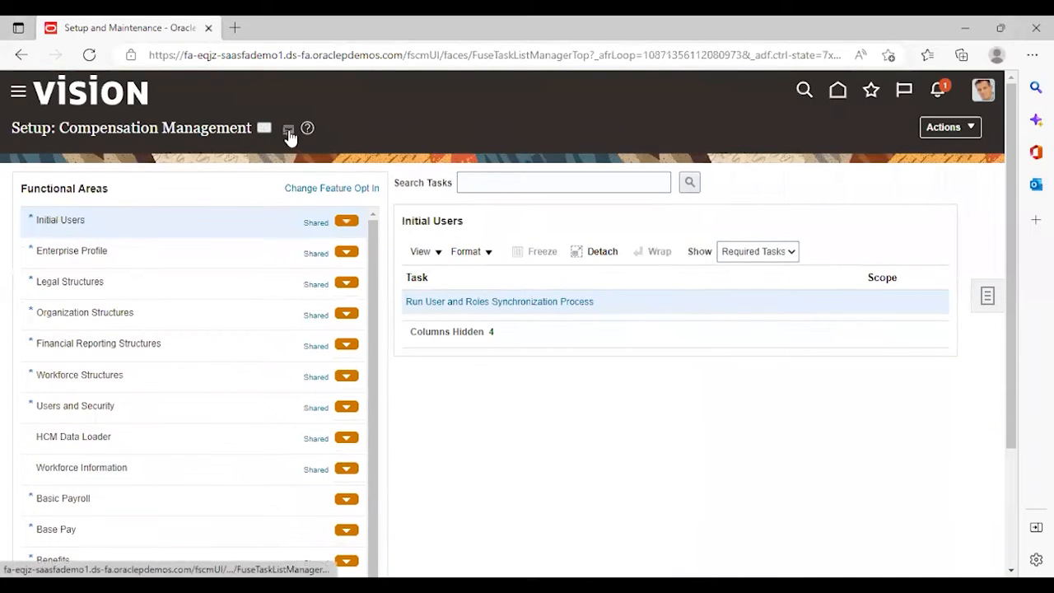
left_click(264, 130)
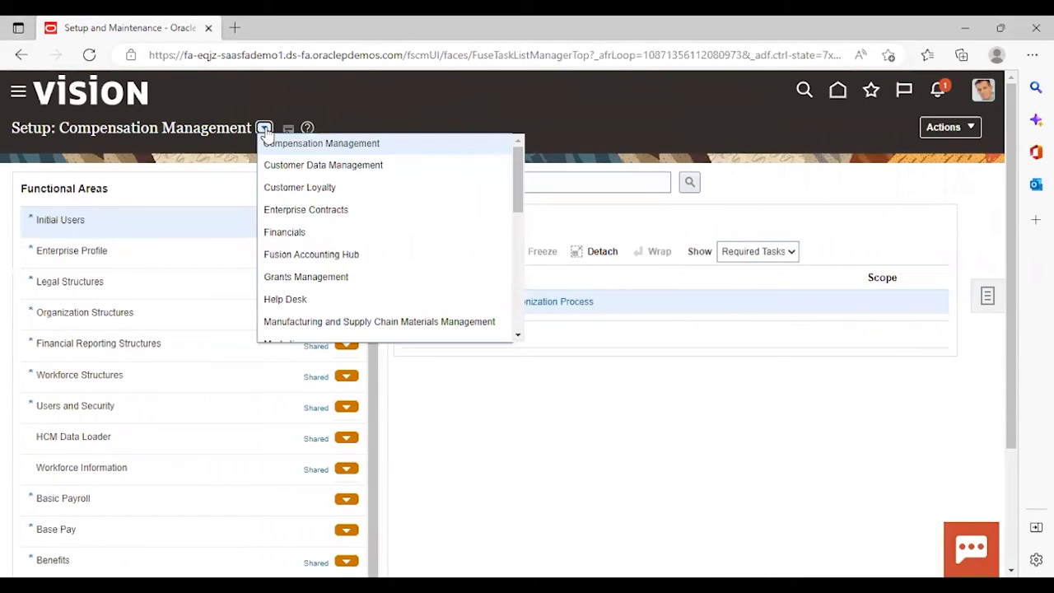
scroll(333, 262, "down", 2)
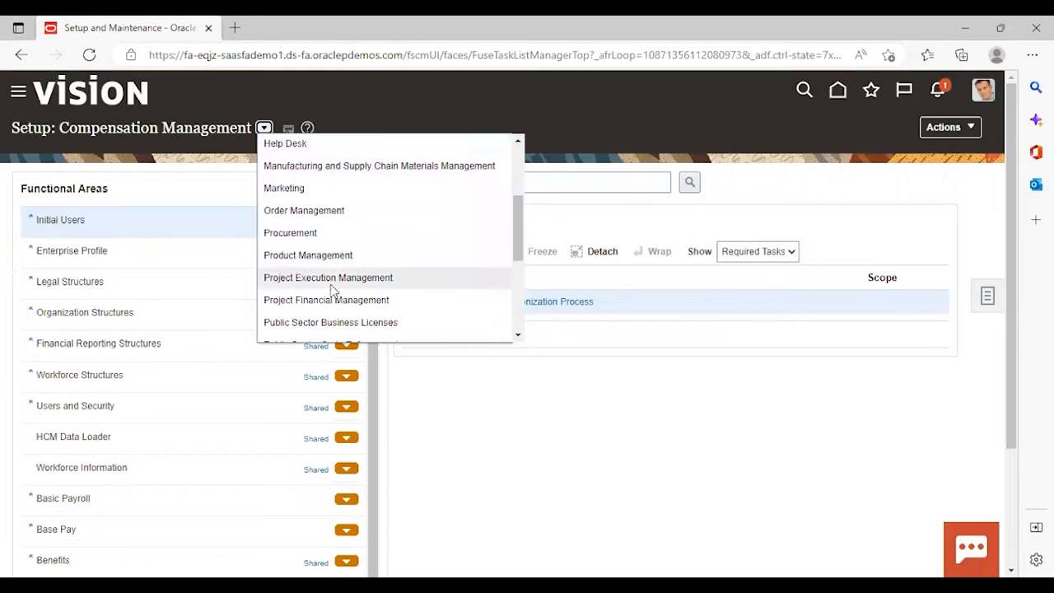
left_click(328, 302)
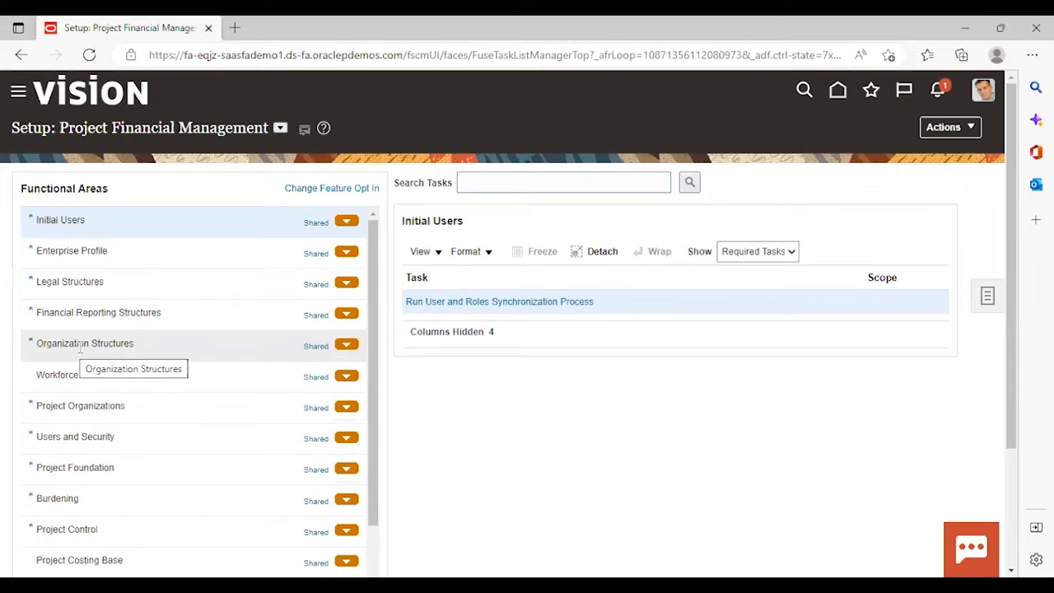
Step: Open the Manage Business Unit task under Organization Structures and start creating a business unit
left_click(90, 345)
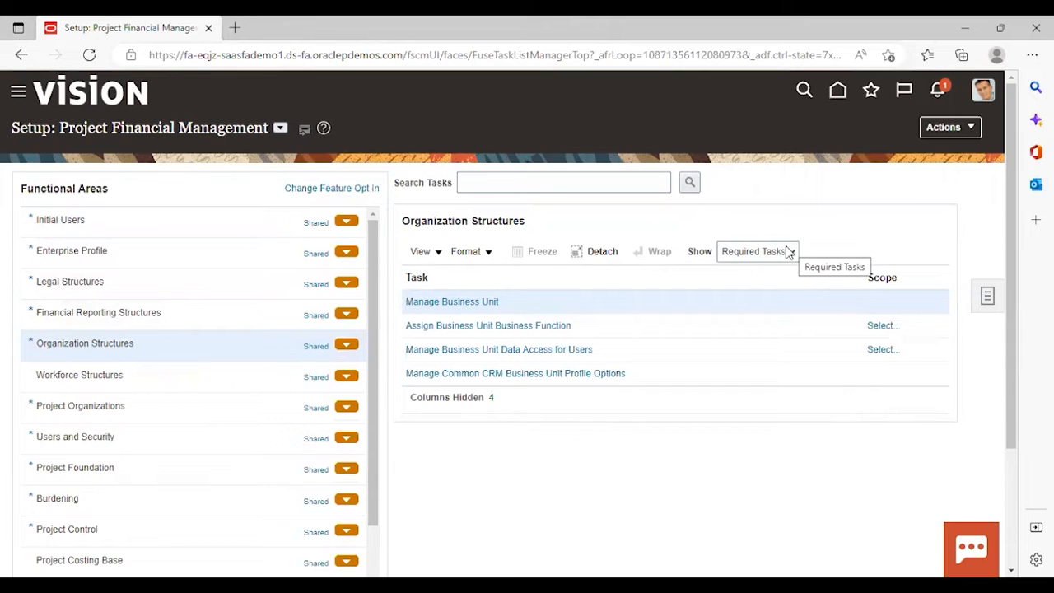
left_click(449, 303)
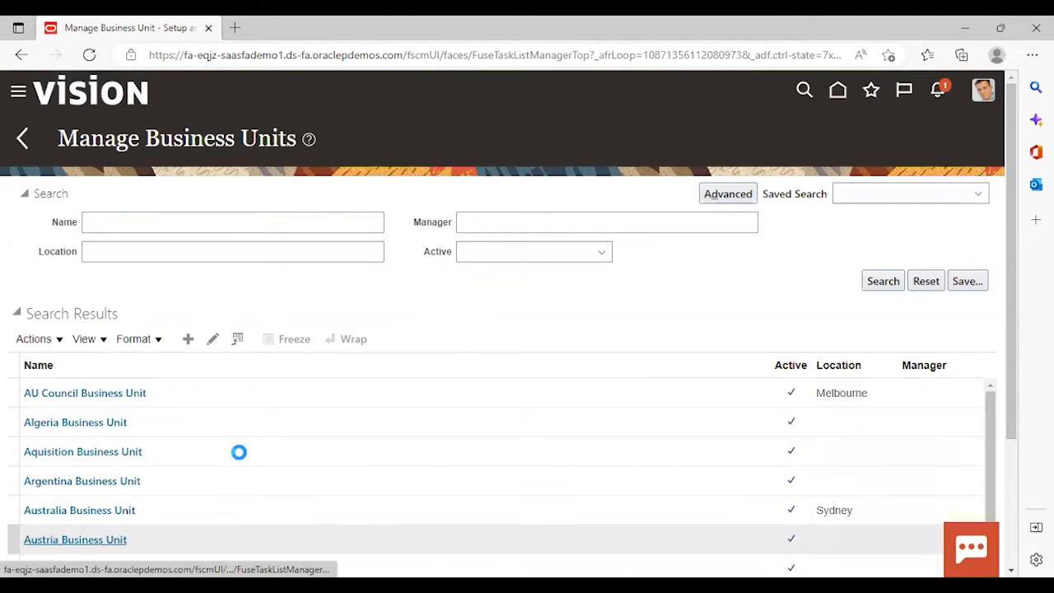
scroll(240, 455, "down", 1)
scroll(242, 460, "up", 1)
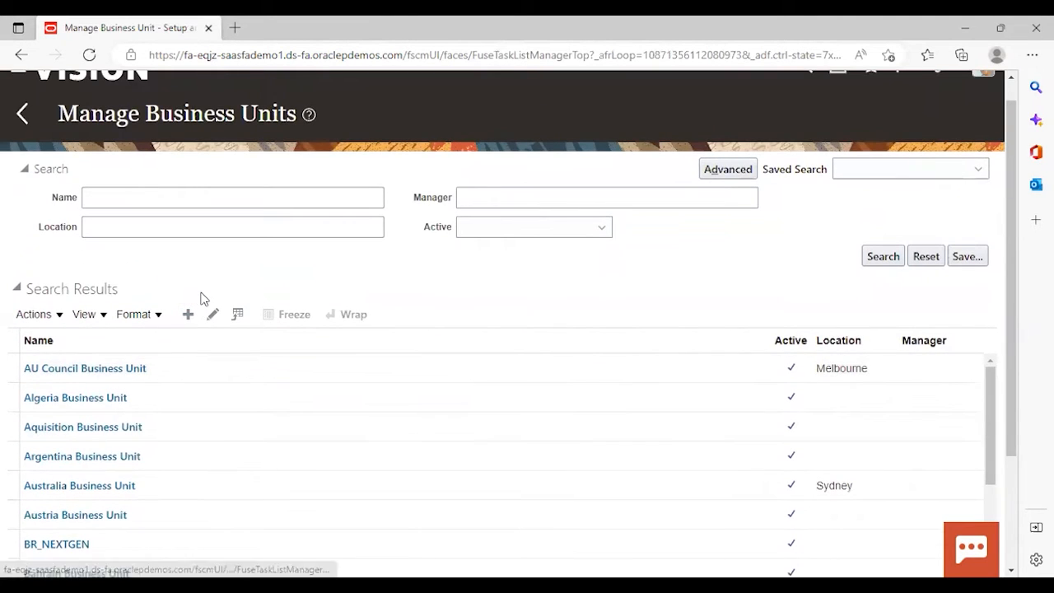
left_click(191, 317)
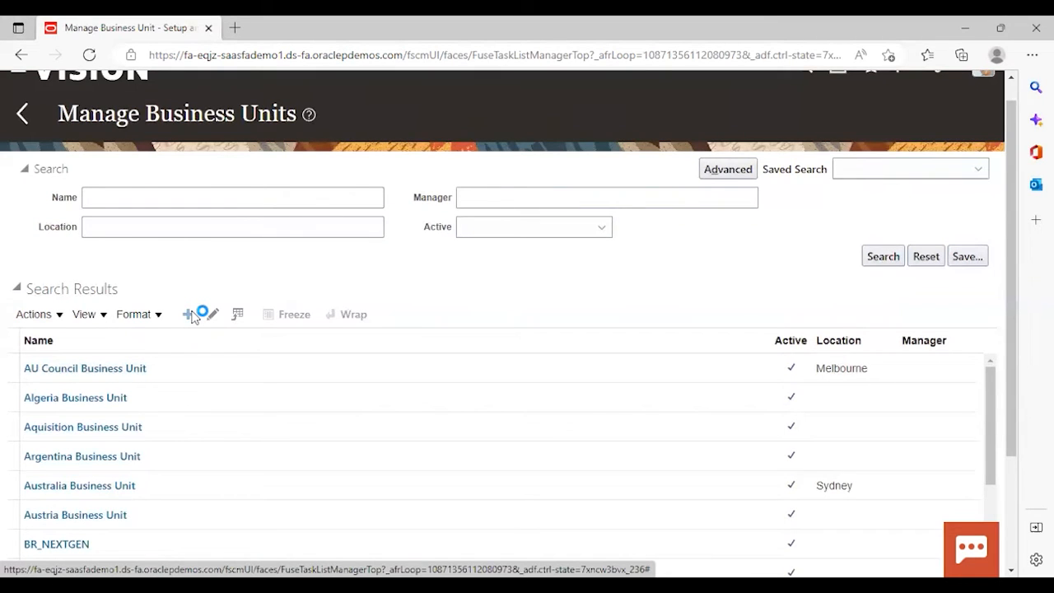
Step: Enter Sample PPM BU as the name in the blank business unit form
left_click(247, 192)
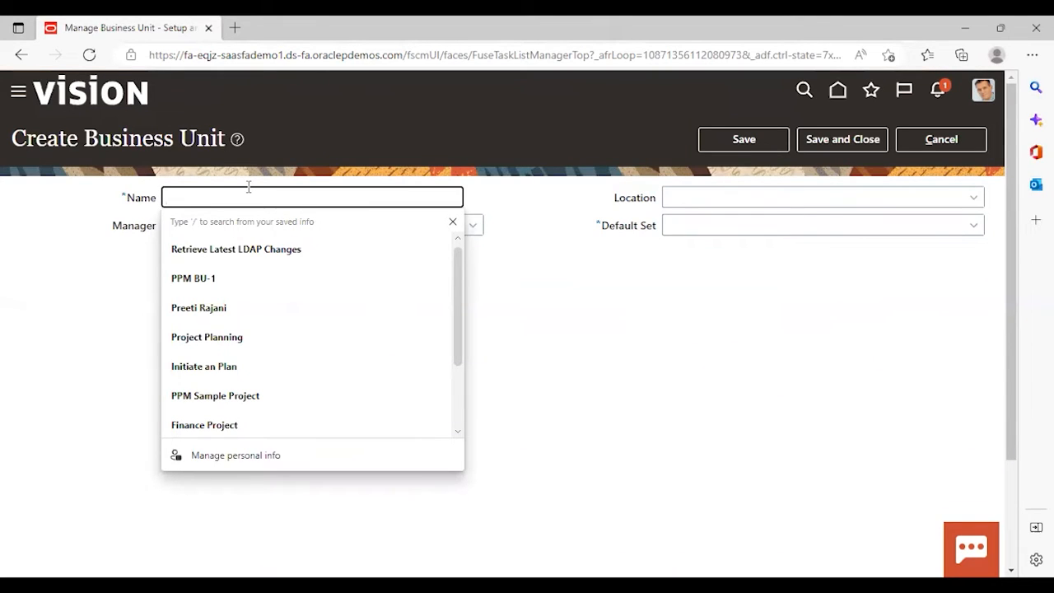
type("S")
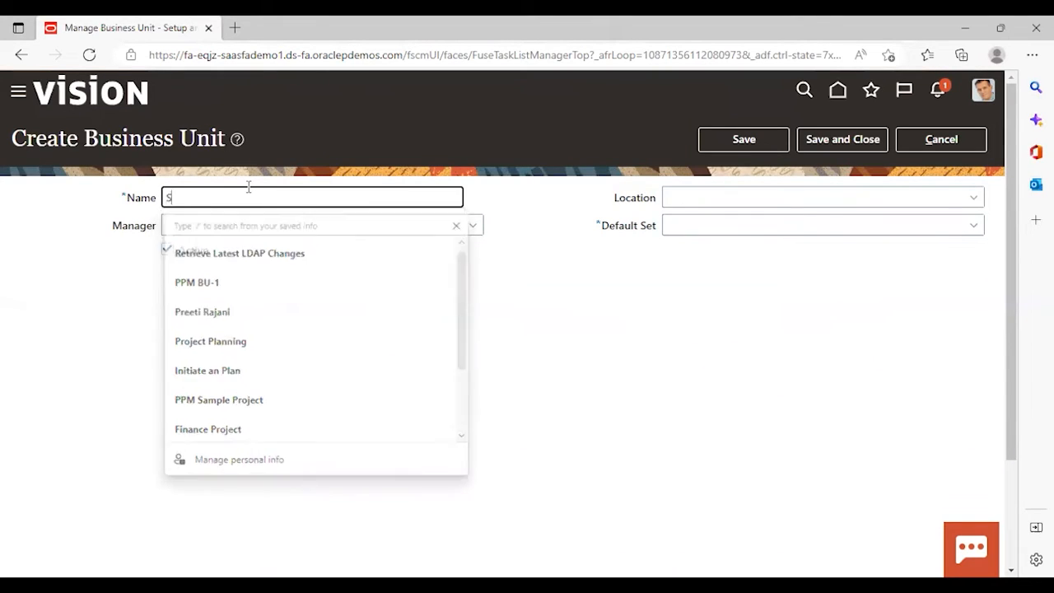
type("ample")
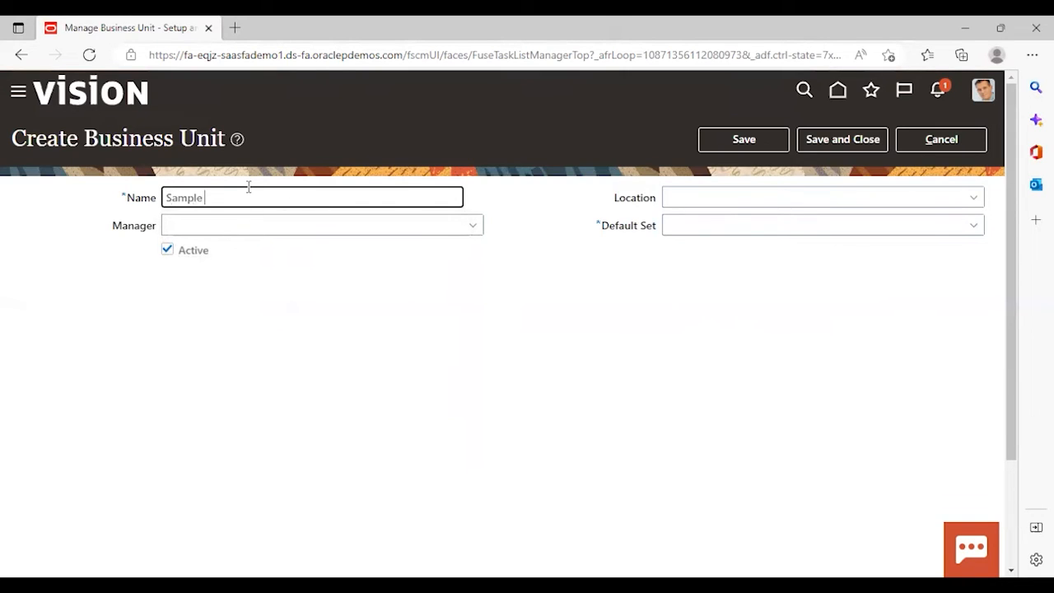
type(" PPM BU")
left_click(975, 225)
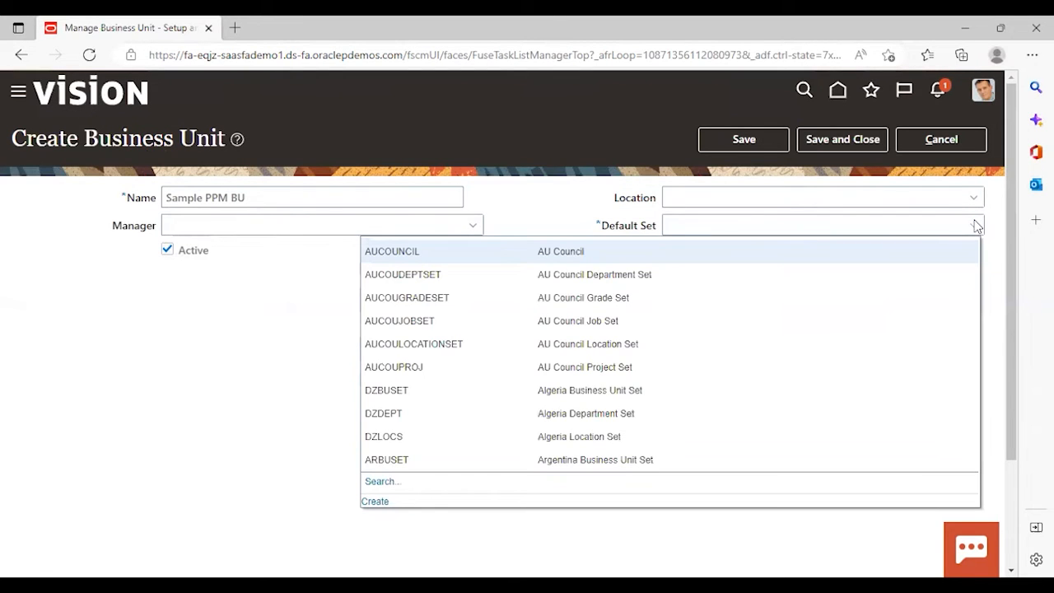
left_click(376, 501)
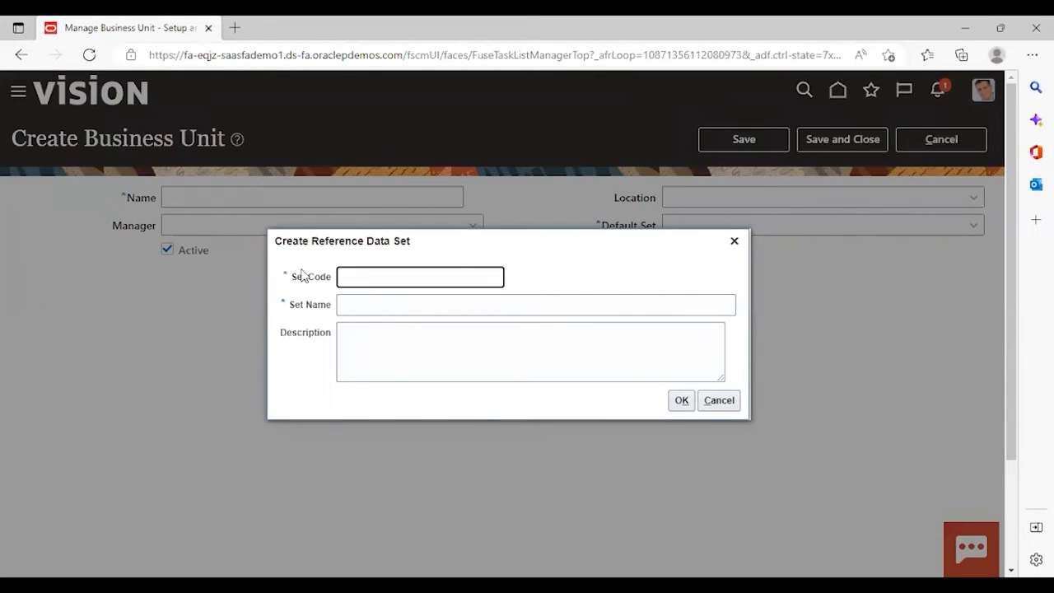
left_click(734, 240)
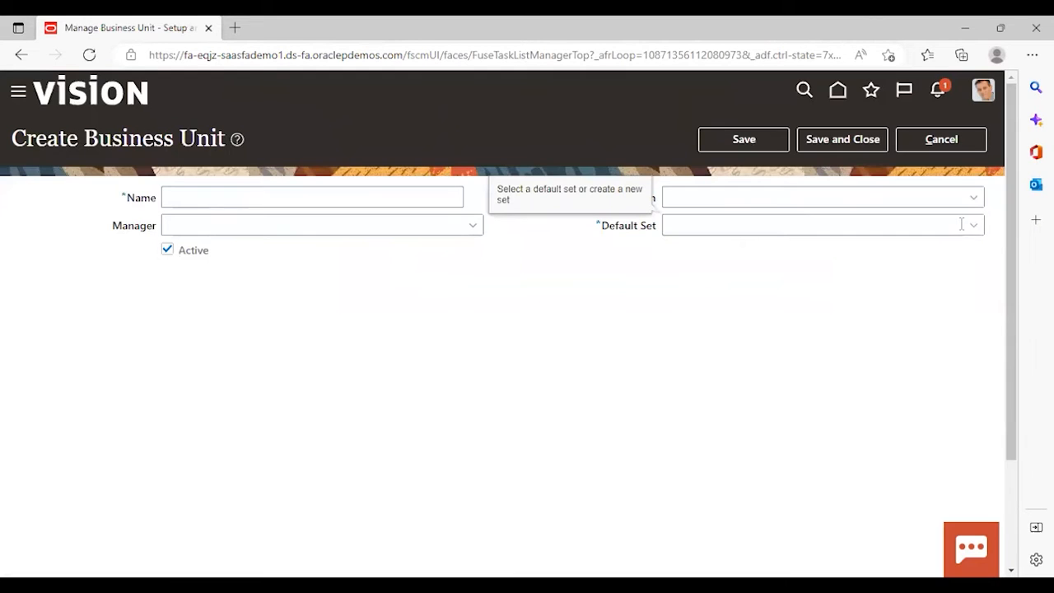
Step: Search the reference data sets for the code COMMON and assign it as the business unit's default set
left_click(972, 227)
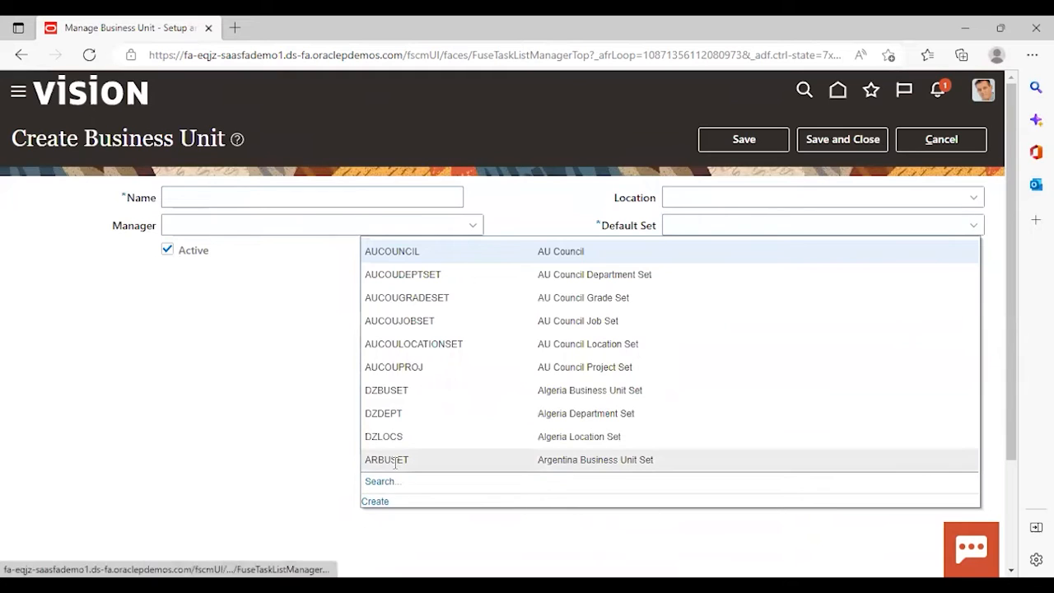
left_click(379, 483)
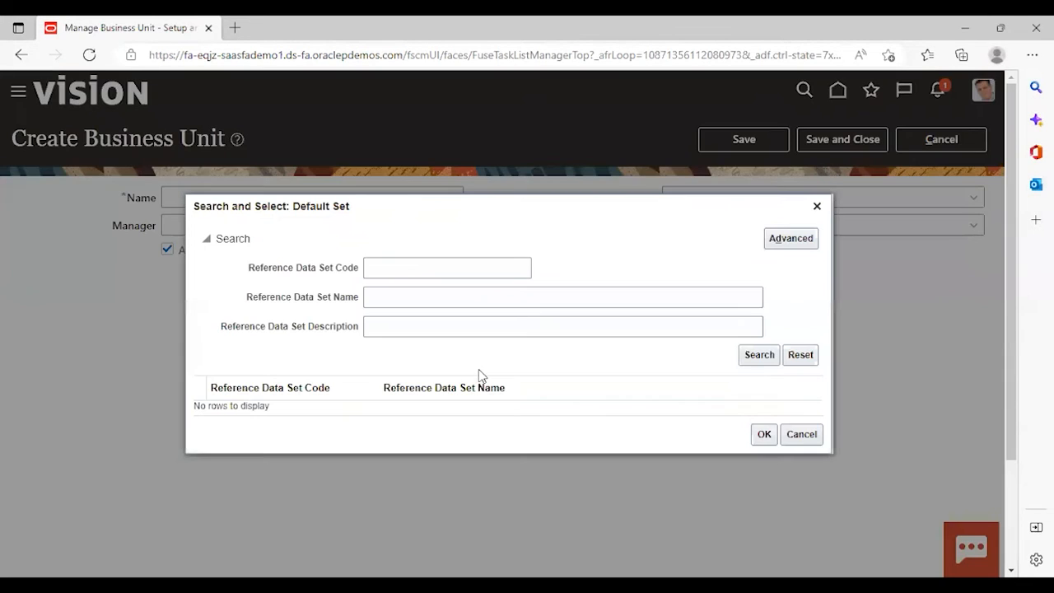
left_click(468, 270)
type("COMMON")
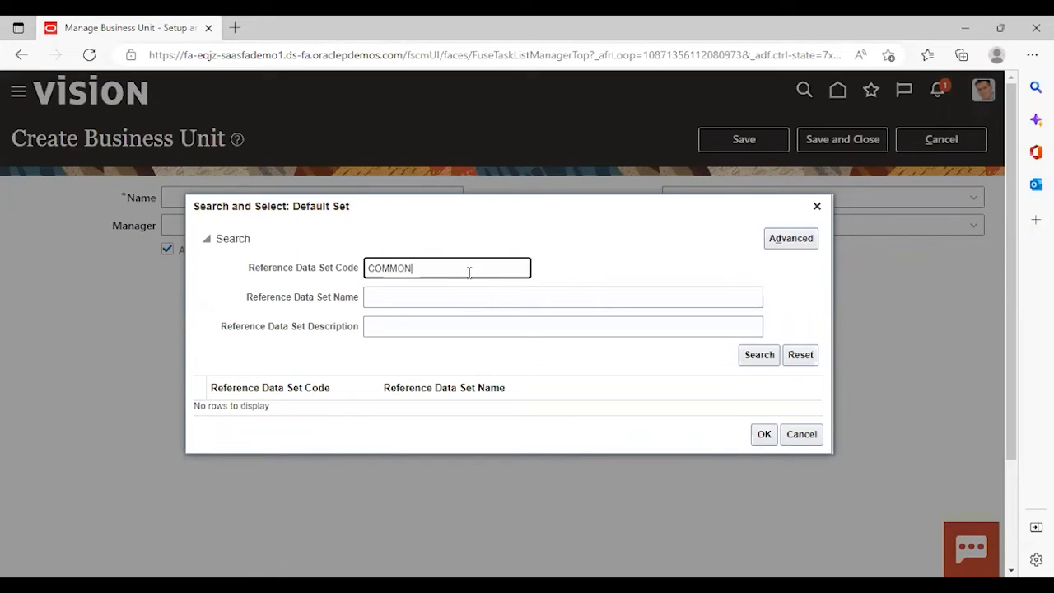
key("Return")
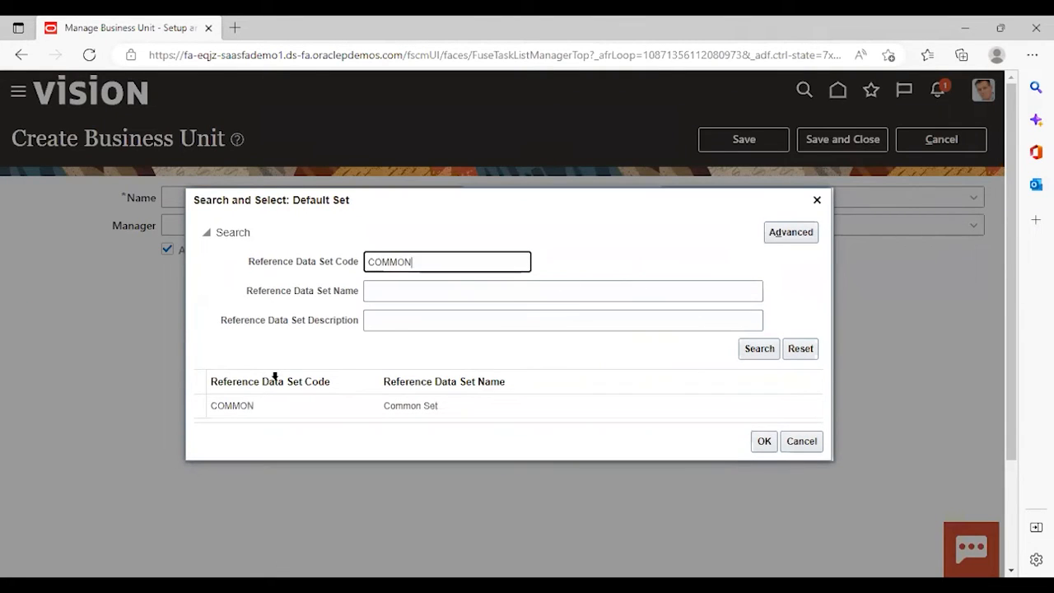
left_click(242, 408)
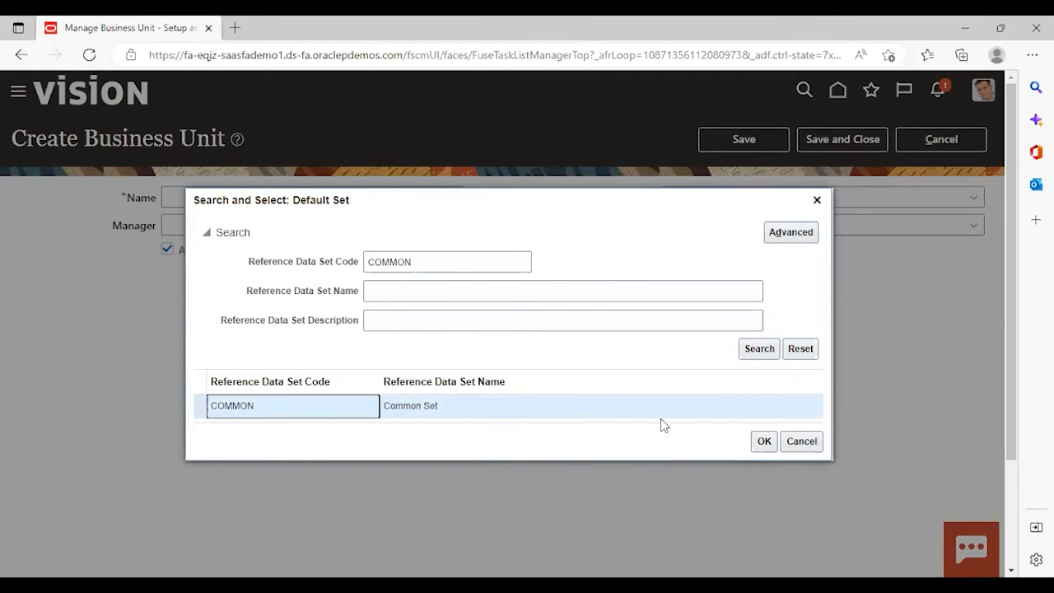
left_click(764, 442)
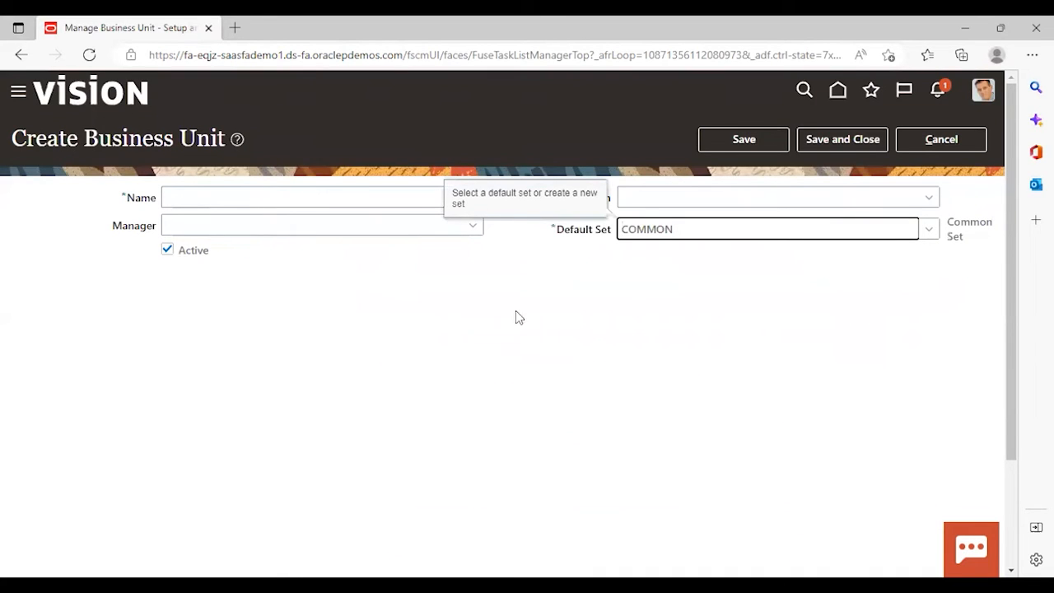
Step: Name the business unit Sample PPM BU, then save and close it
left_click(244, 197)
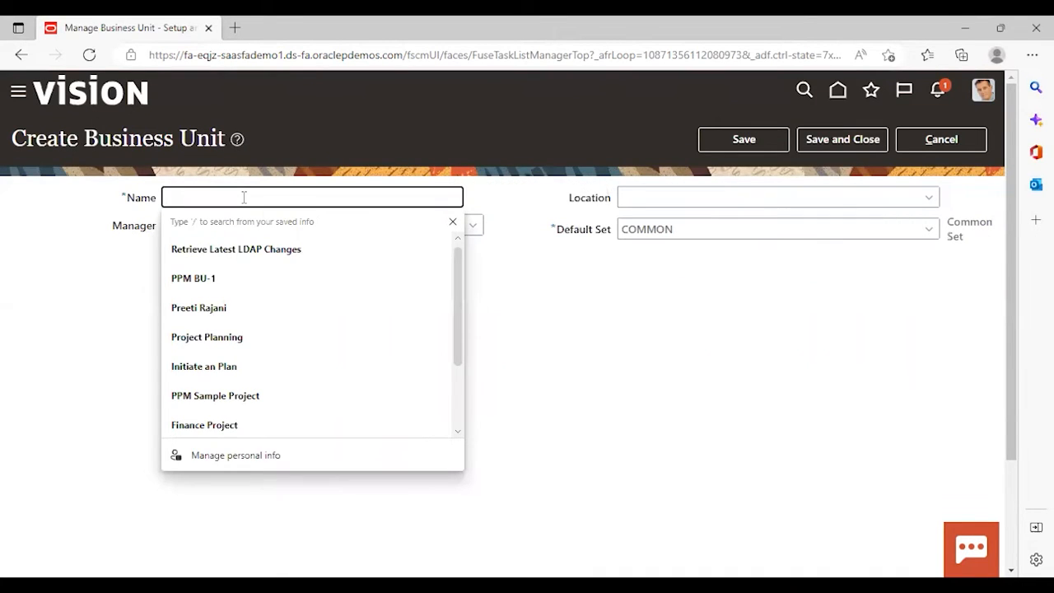
type("Sa")
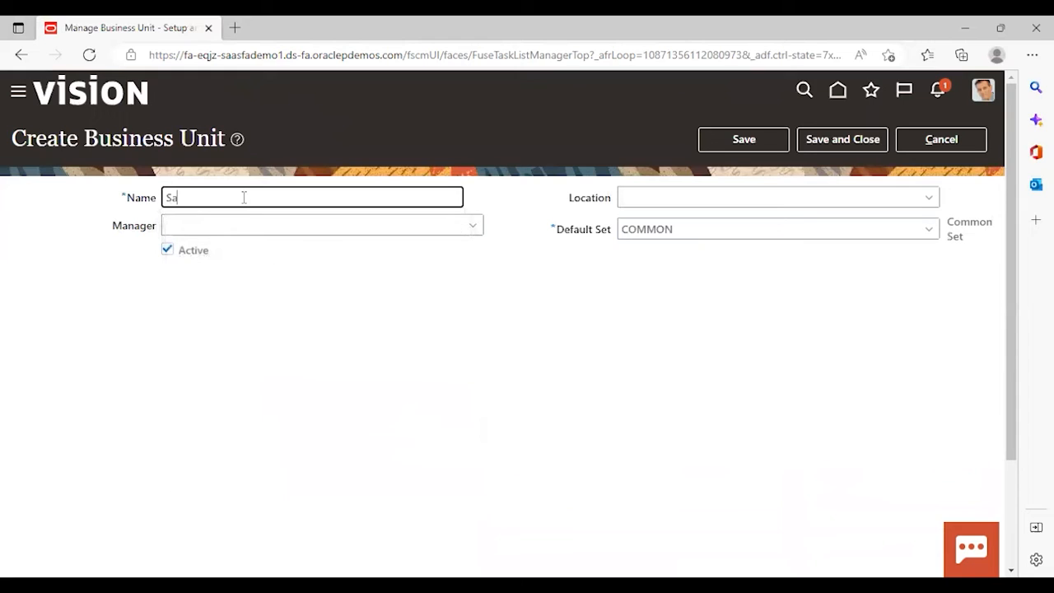
type("mple PPM Bu")
key("BackSpace")
type("U")
left_click(842, 146)
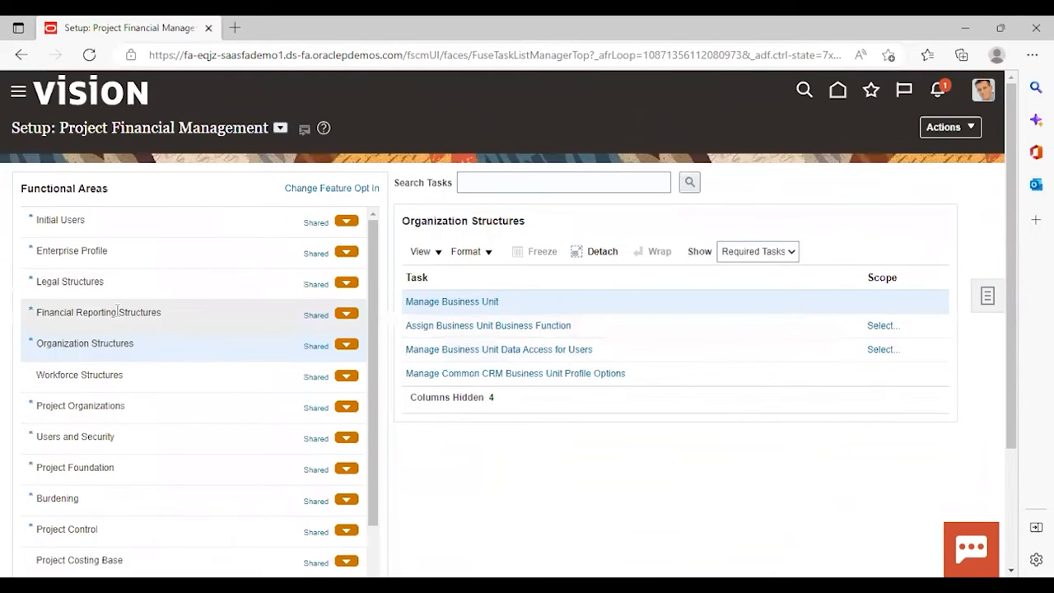
Step: Reopen the Manage Business Unit task and search for the business unit named Sample PPM BU
left_click(456, 300)
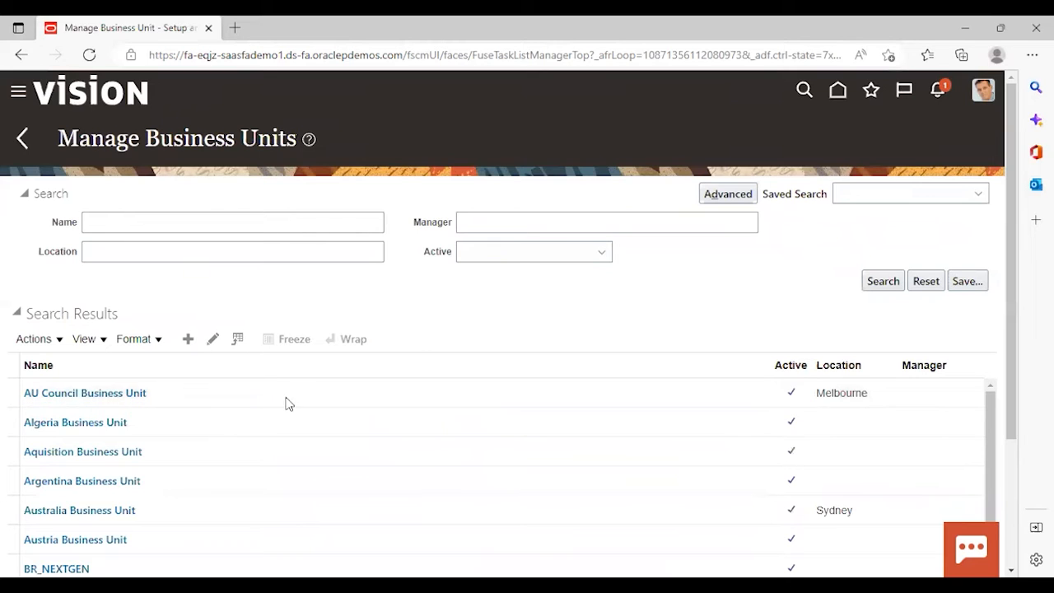
scroll(321, 408, "down", 2)
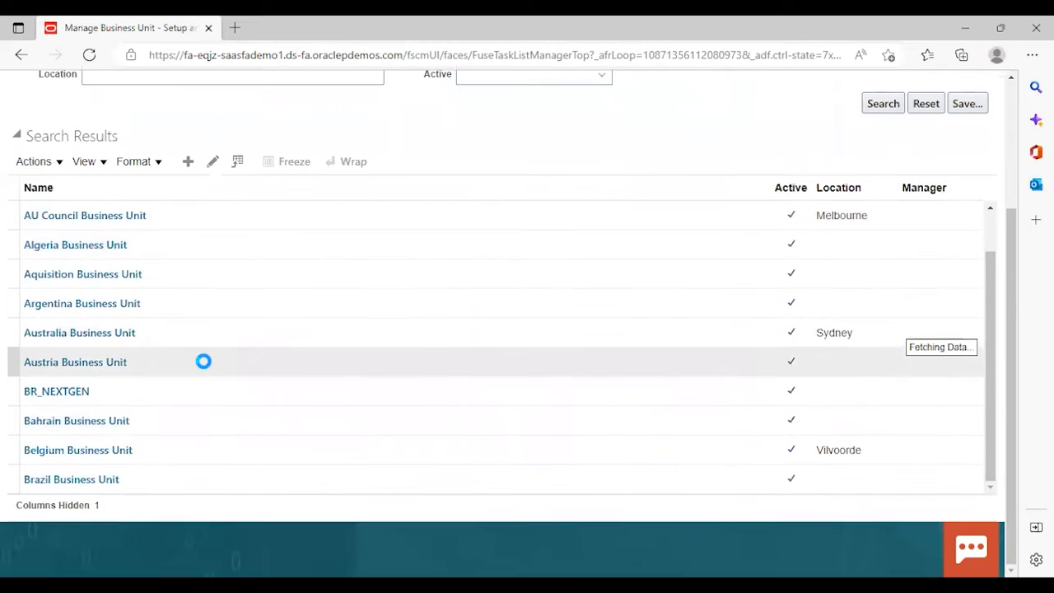
scroll(205, 368, "down", 1)
scroll(197, 365, "up", 4)
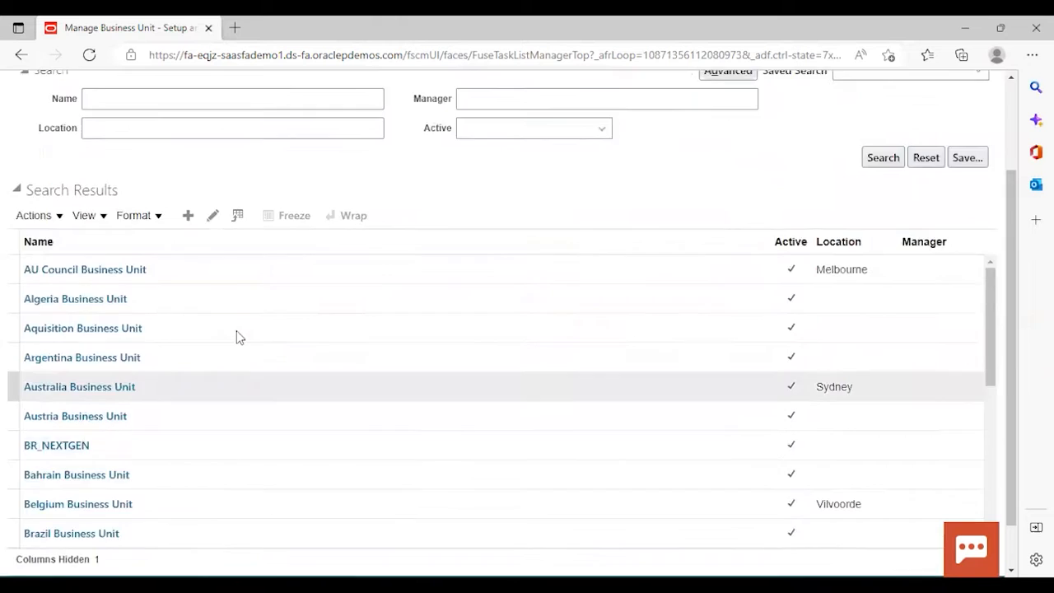
left_click(169, 220)
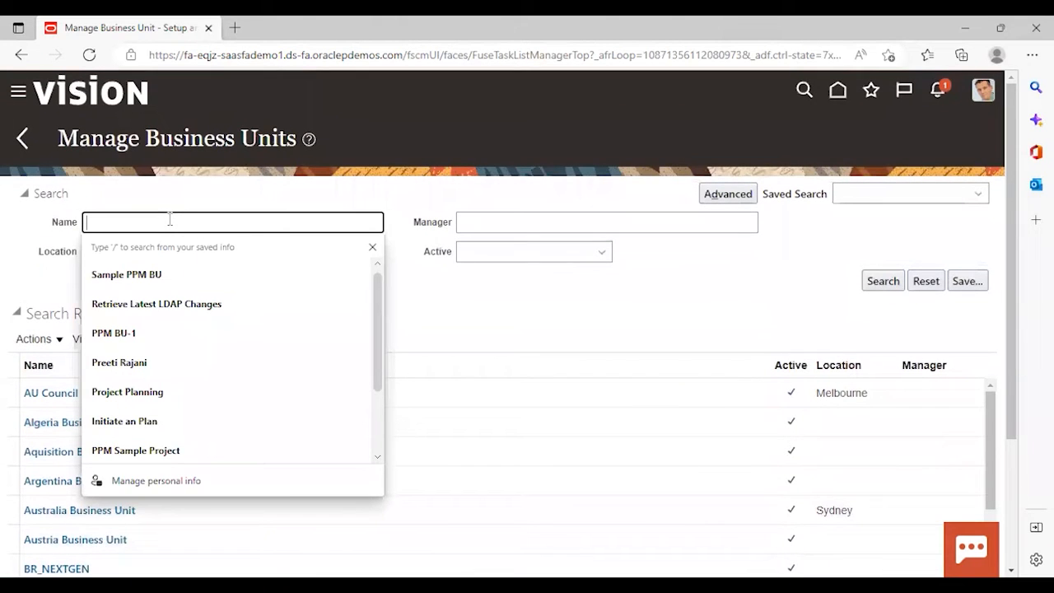
type("Sa")
key("Down")
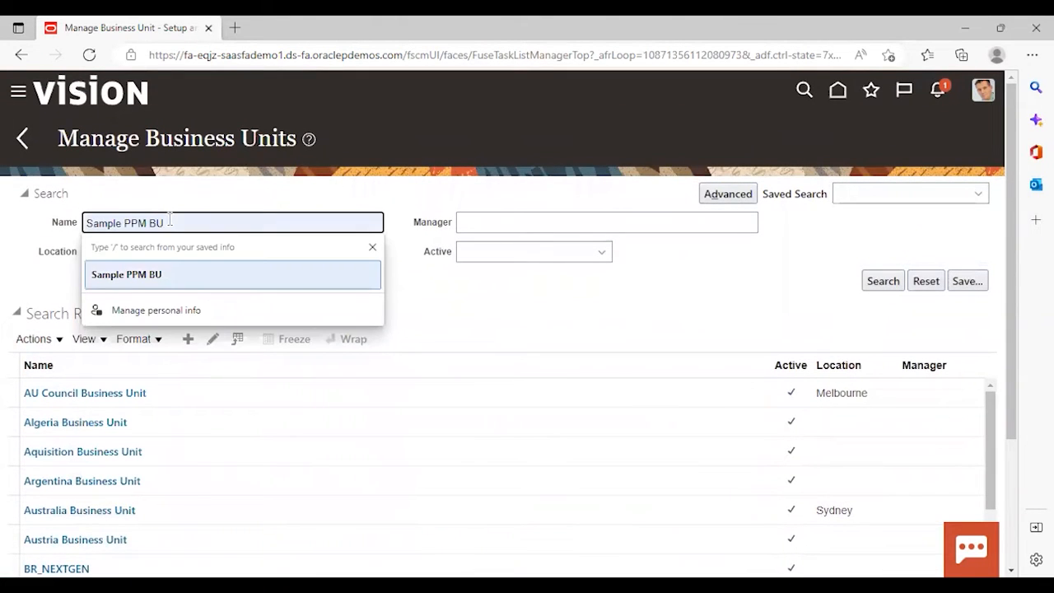
key("Return")
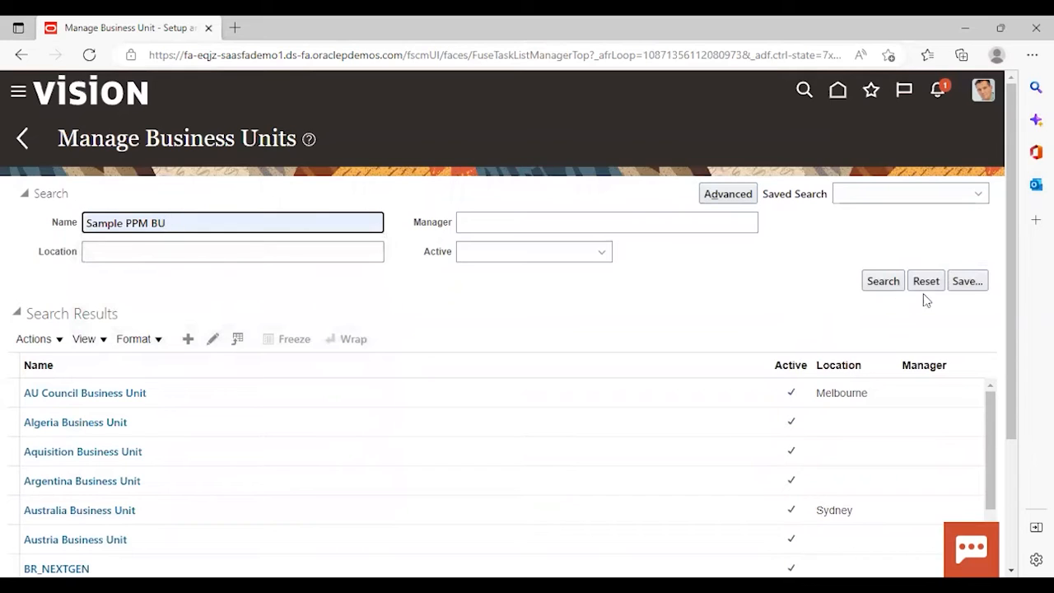
left_click(882, 282)
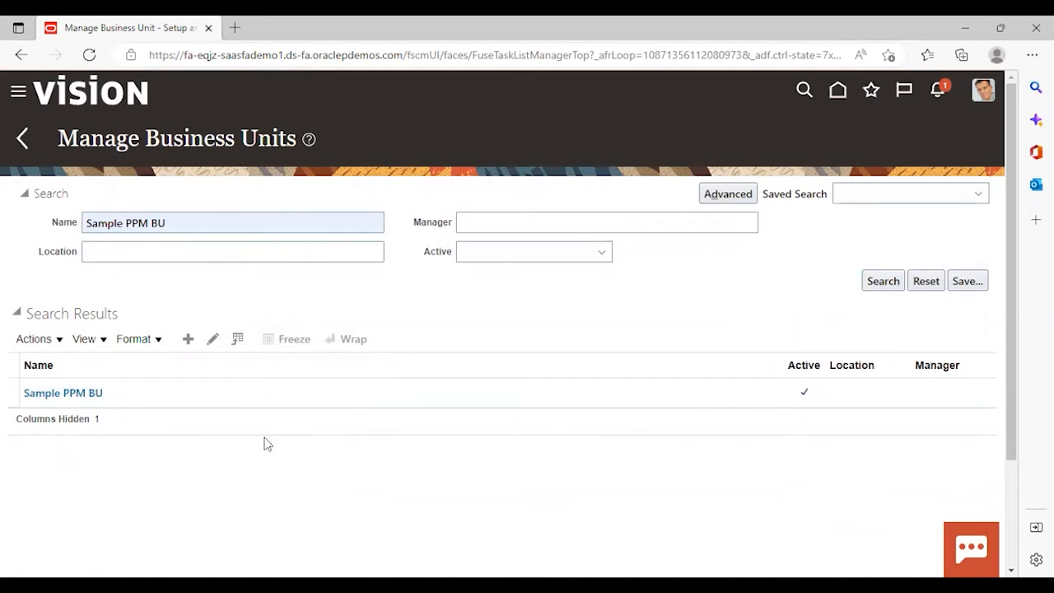
Step: Return to the setup tasks and open Assign Business Unit Business Function with the Select and Add option for the business unit scope
left_click(22, 142)
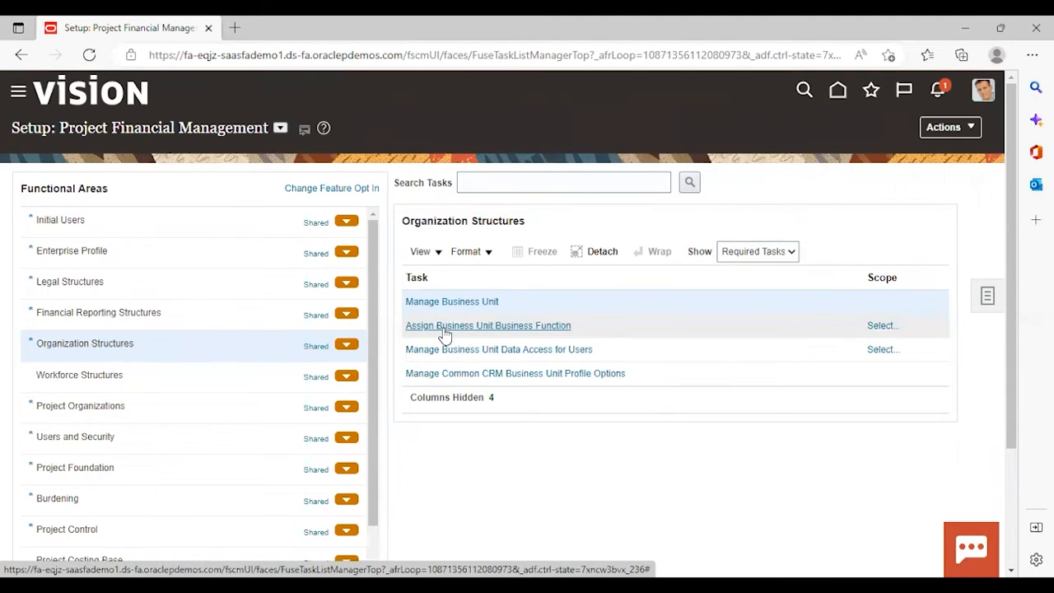
left_click(443, 328)
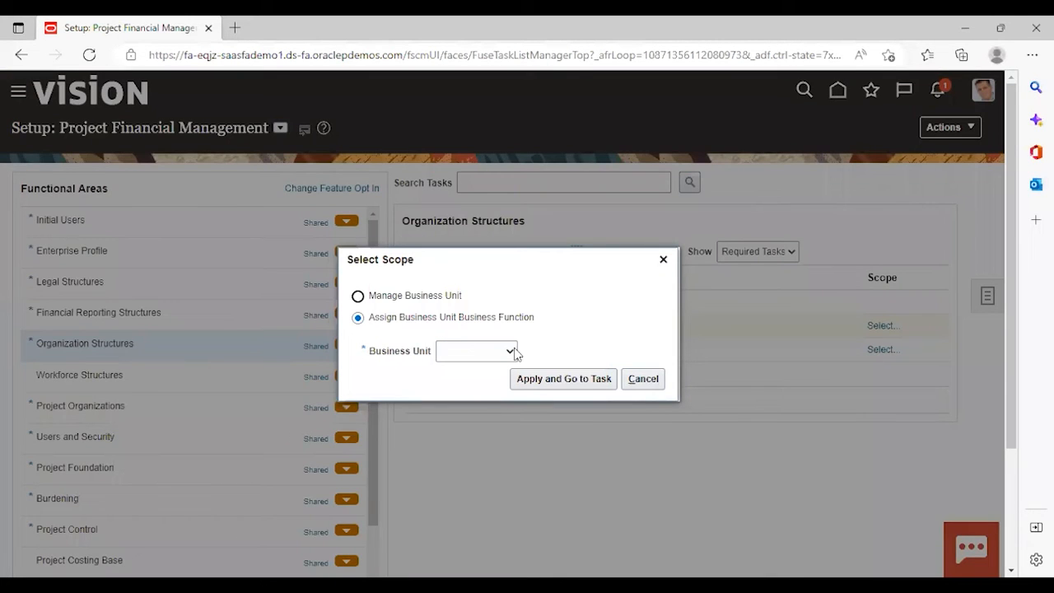
left_click(494, 354)
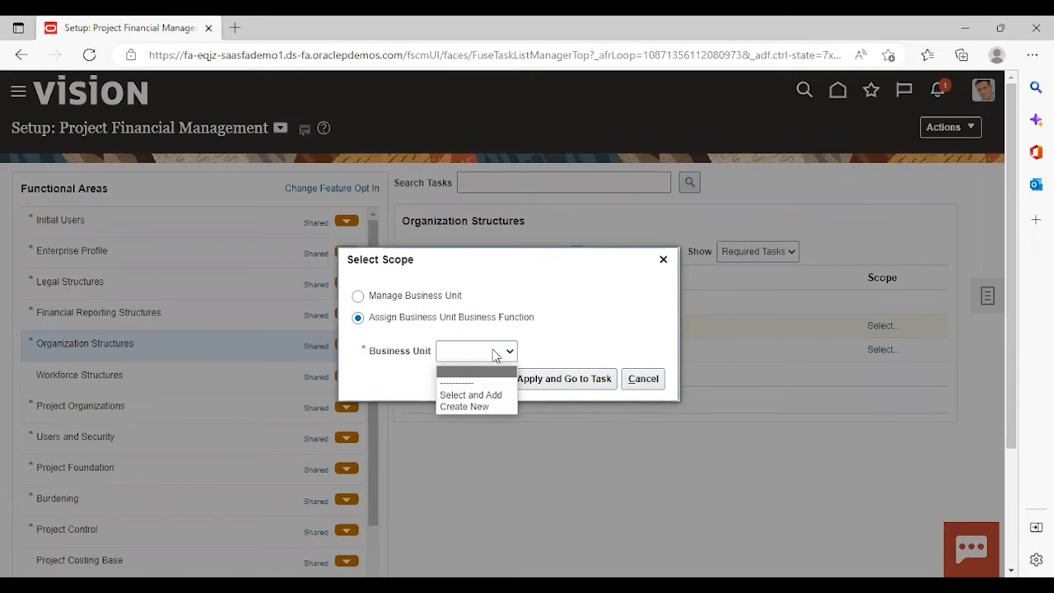
left_click(480, 395)
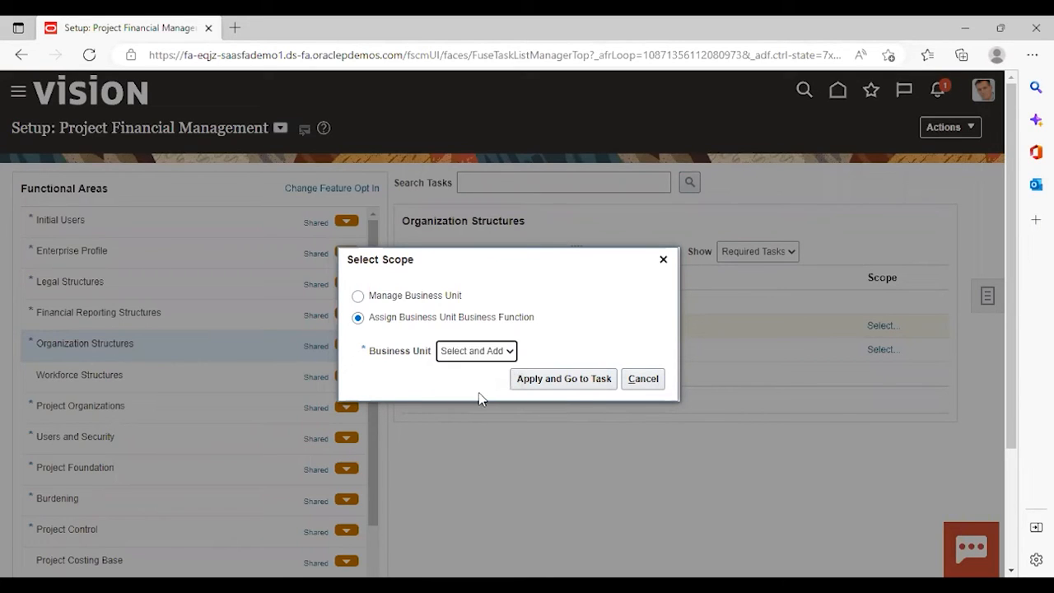
left_click(556, 380)
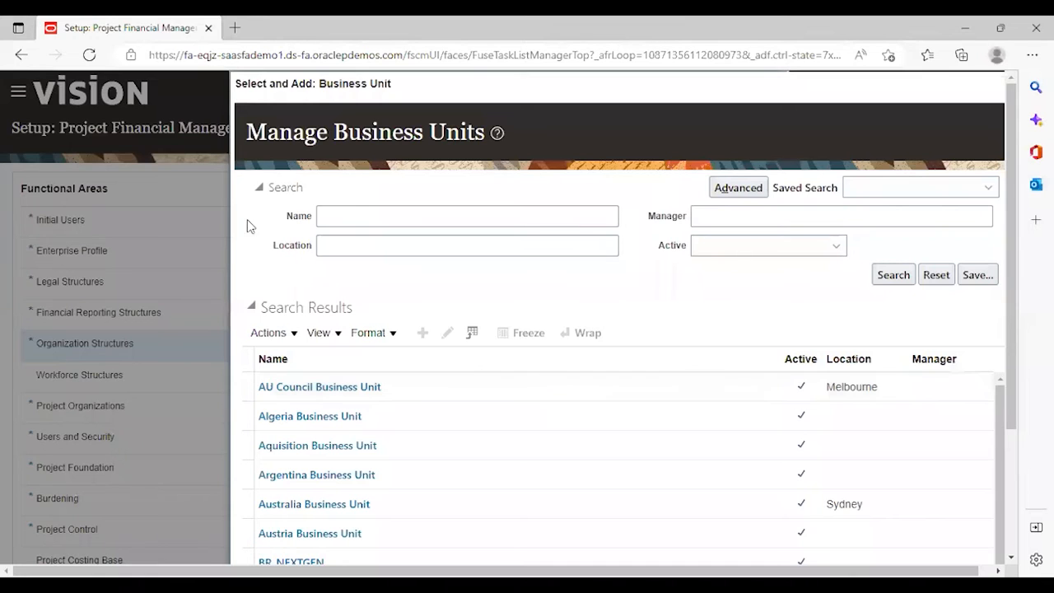
Step: Search the business units for Sample PPM BU, select it as the scope, and save and close the selection
scroll(416, 419, "down", 5)
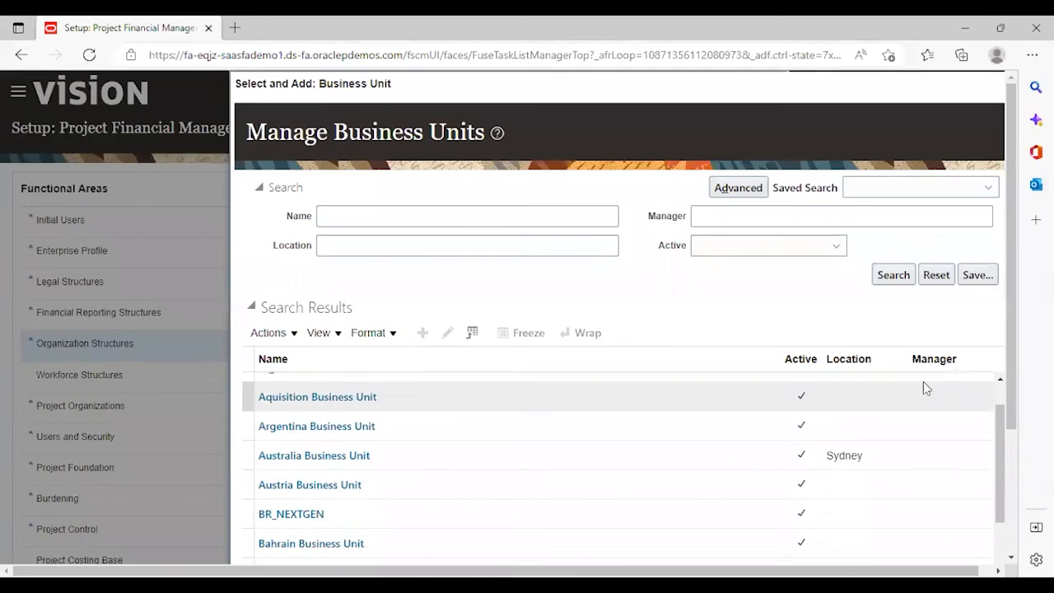
left_click(389, 215)
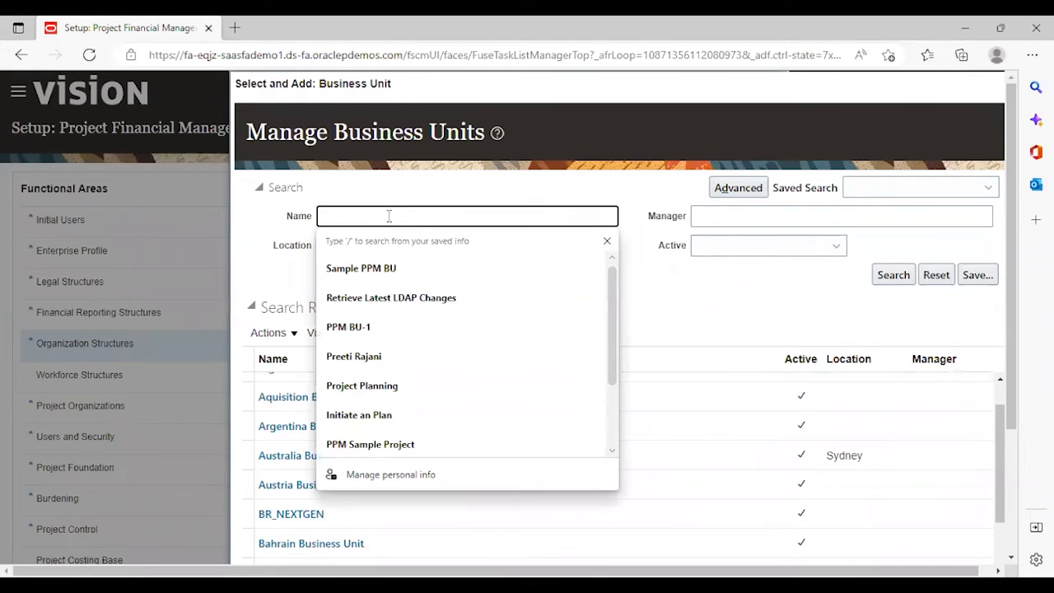
left_click(387, 268)
left_click(893, 274)
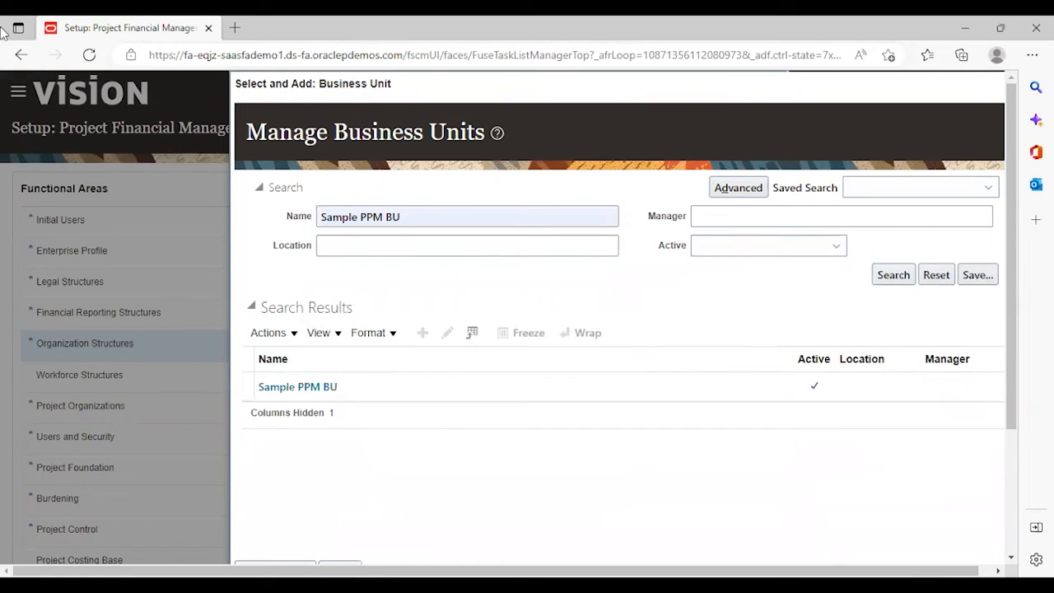
left_click(271, 397)
left_click(245, 380)
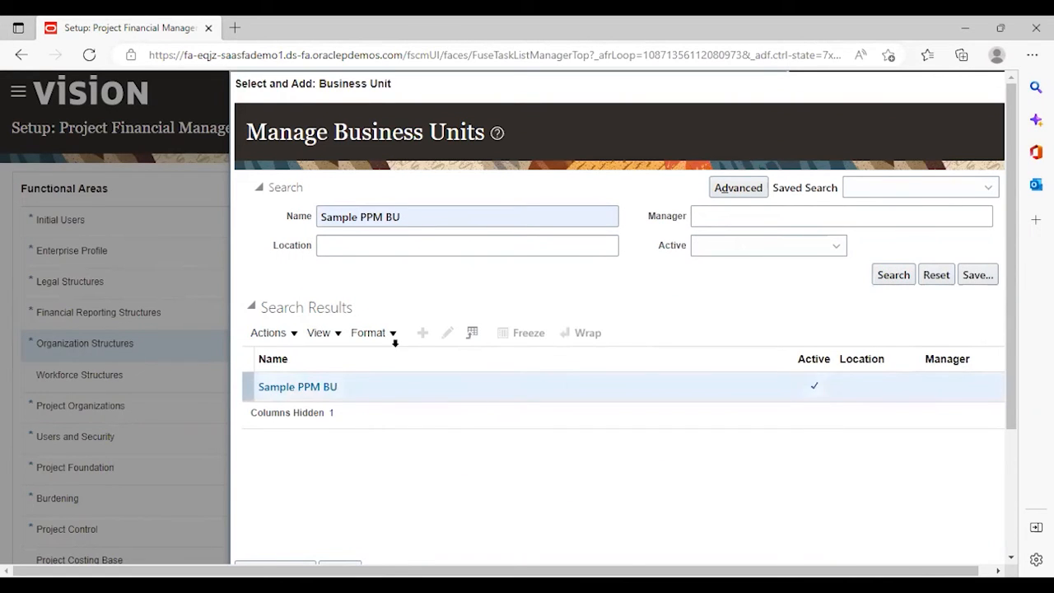
scroll(668, 404, "down", 3)
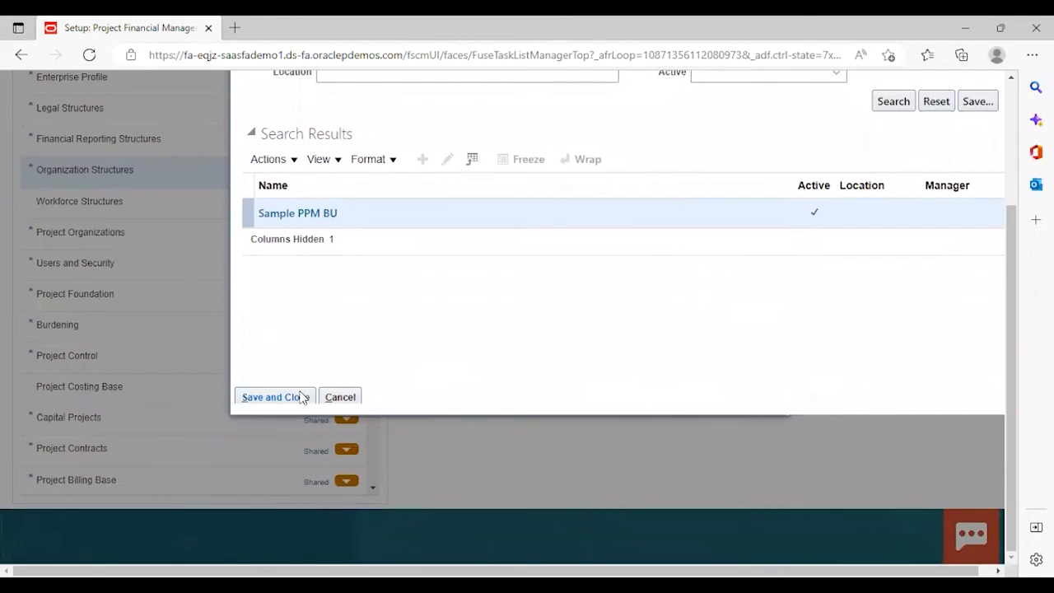
left_click(283, 392)
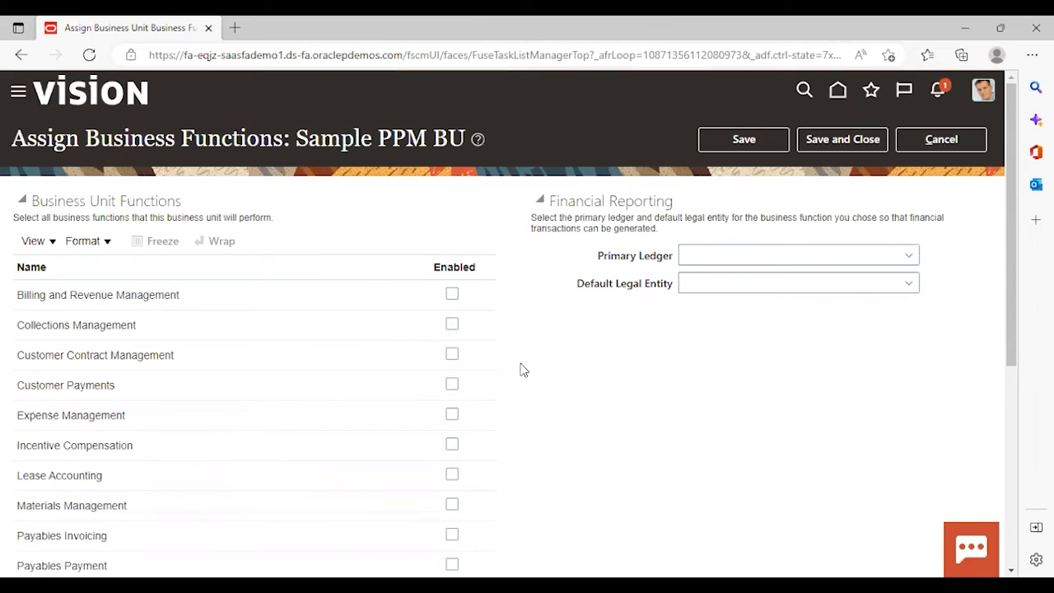
Step: Enable the Project Accounting business function for Sample PPM BU
scroll(521, 375, "down", 1)
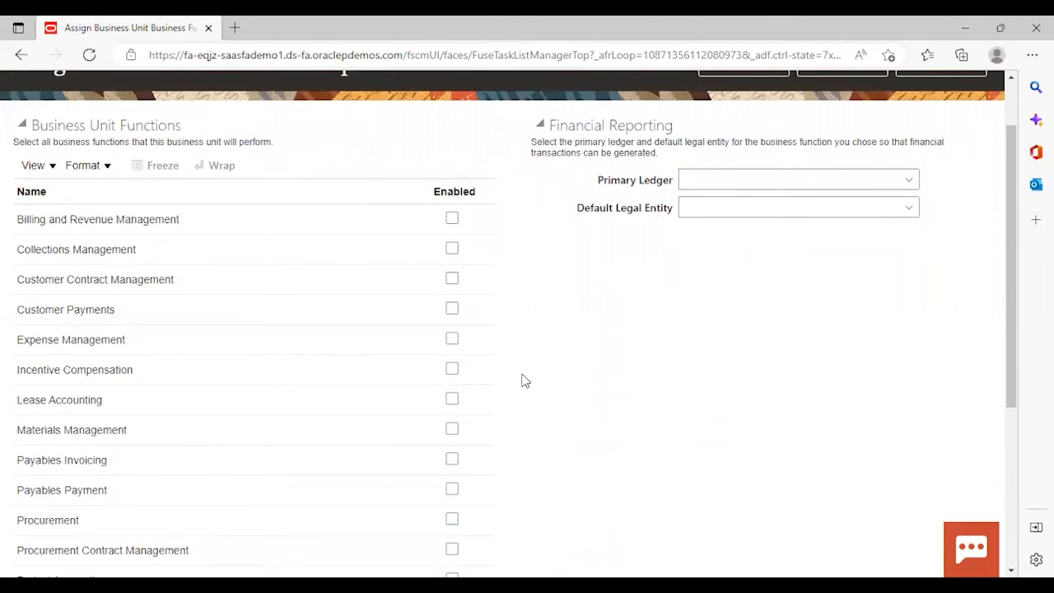
scroll(521, 379, "down", 2)
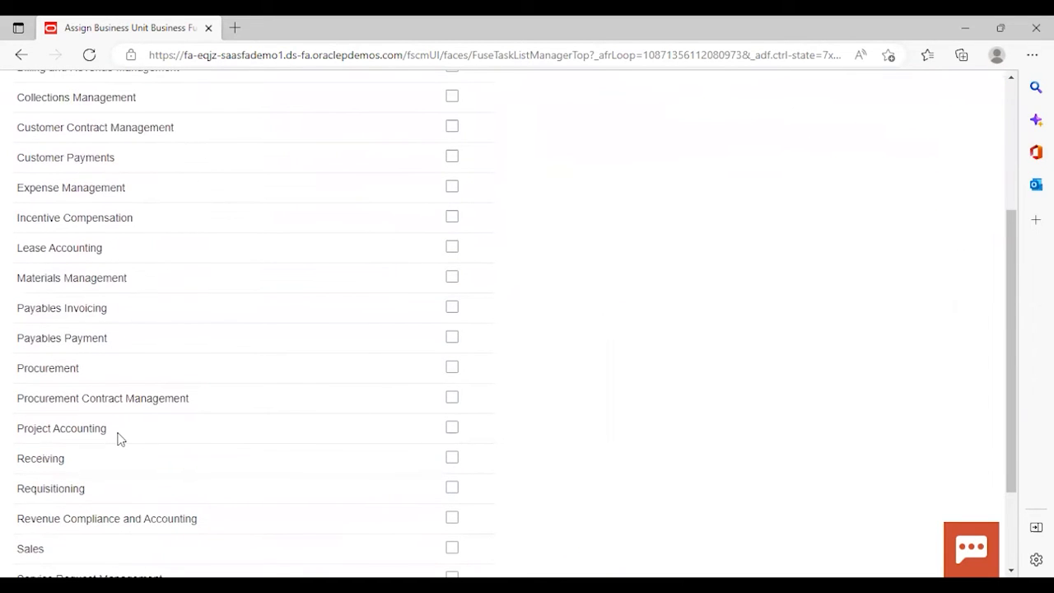
left_click(451, 429)
scroll(451, 436, "up", 3)
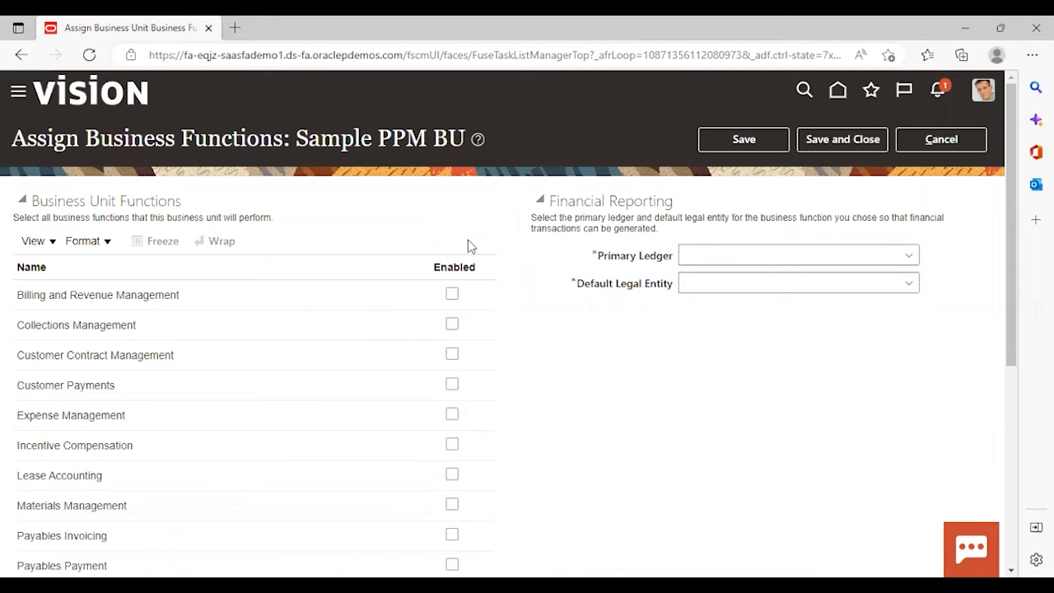
scroll(383, 350, "down", 4)
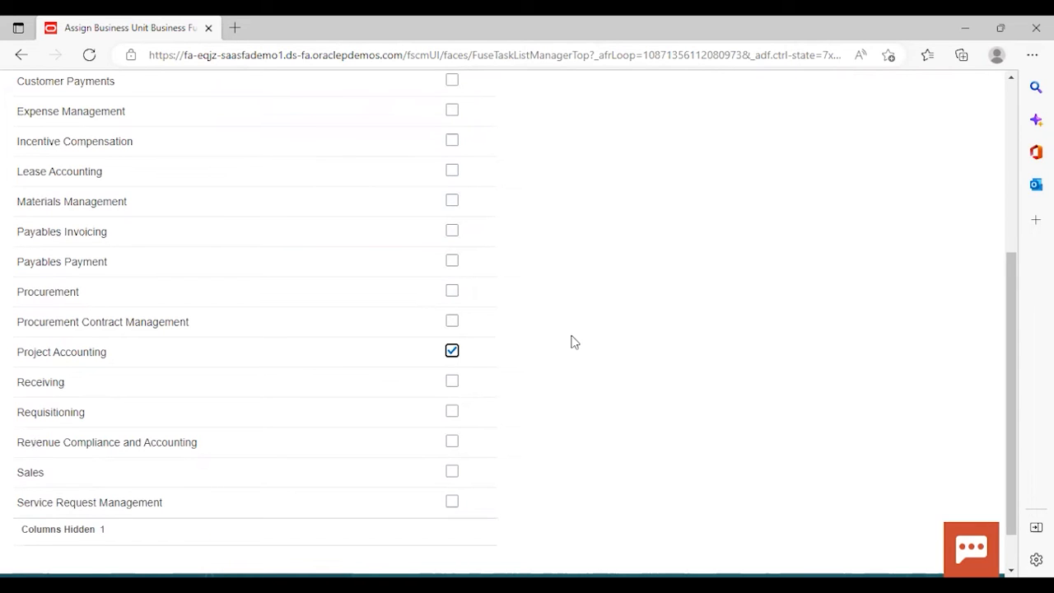
scroll(553, 381, "up", 5)
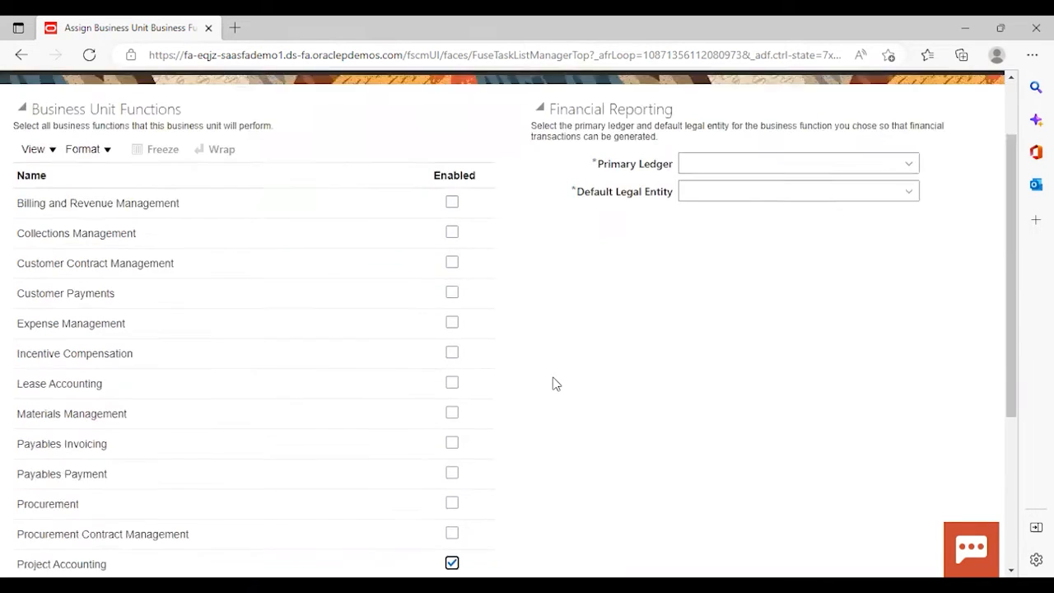
scroll(553, 383, "down", 5)
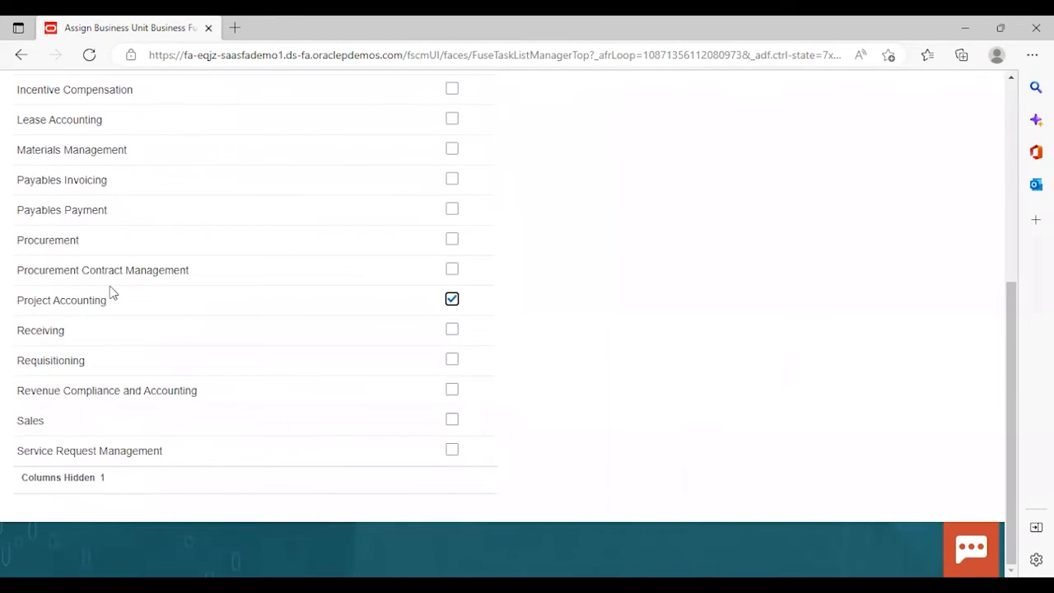
Step: Search the primary ledgers for US, assign US Primary Ledger, and save and close the business function assignment
scroll(536, 431, "up", 5)
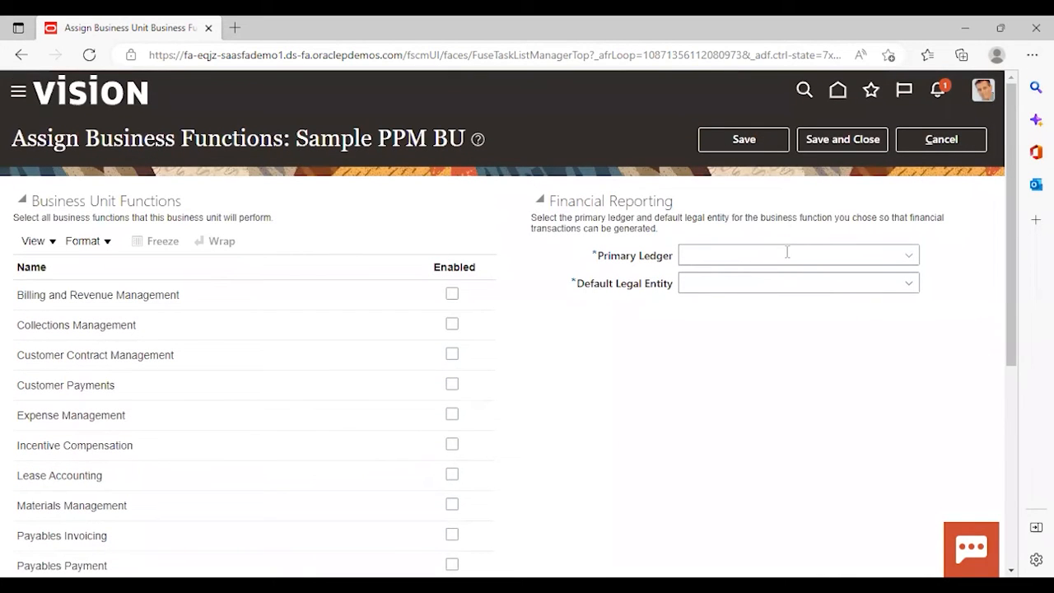
left_click(908, 262)
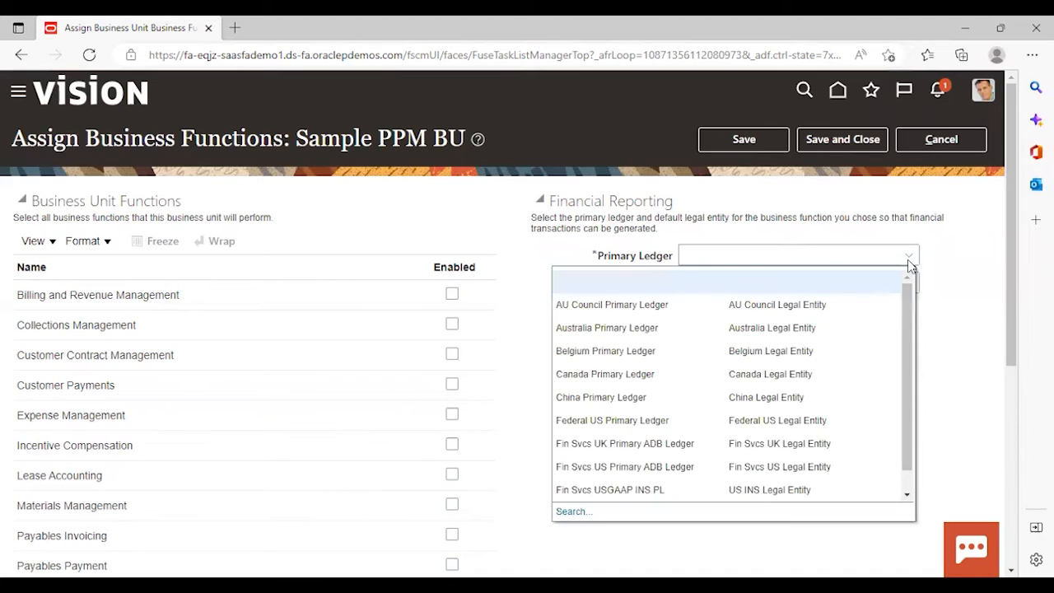
left_click(568, 509)
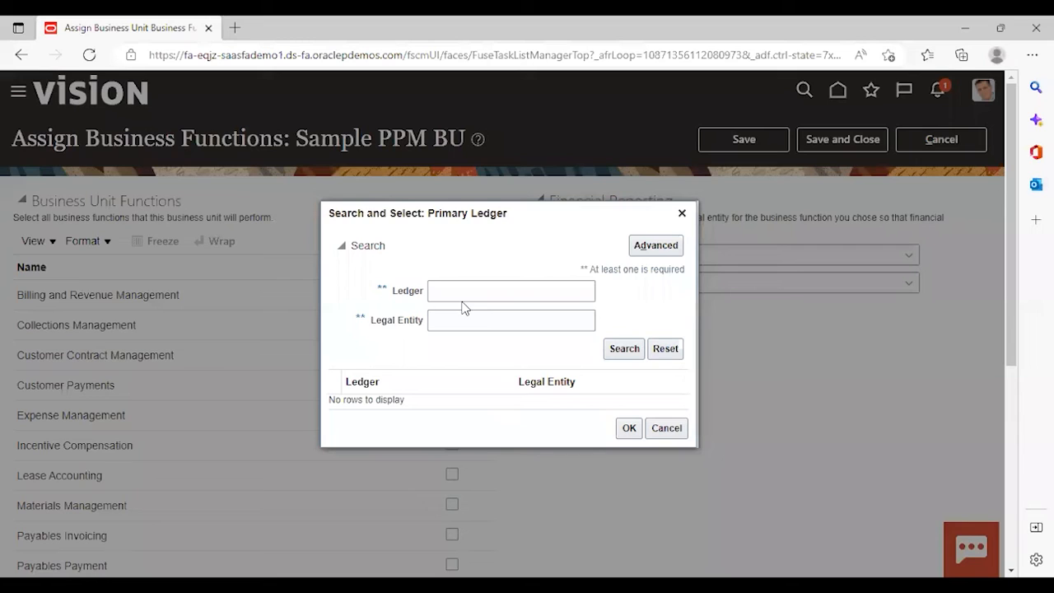
left_click(456, 287)
type("US")
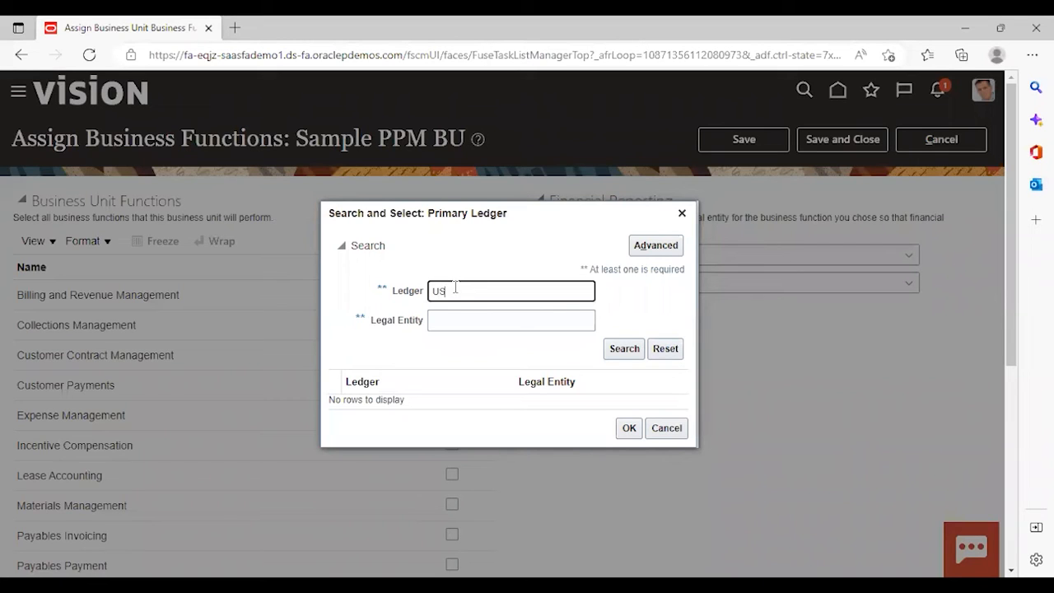
left_click(627, 348)
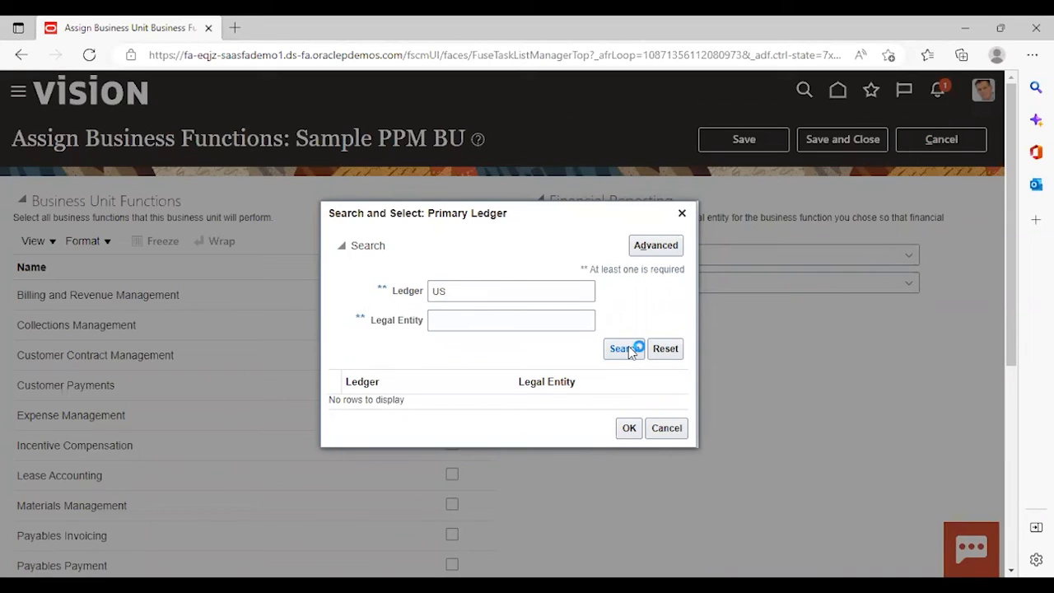
left_click(442, 422)
left_click(628, 458)
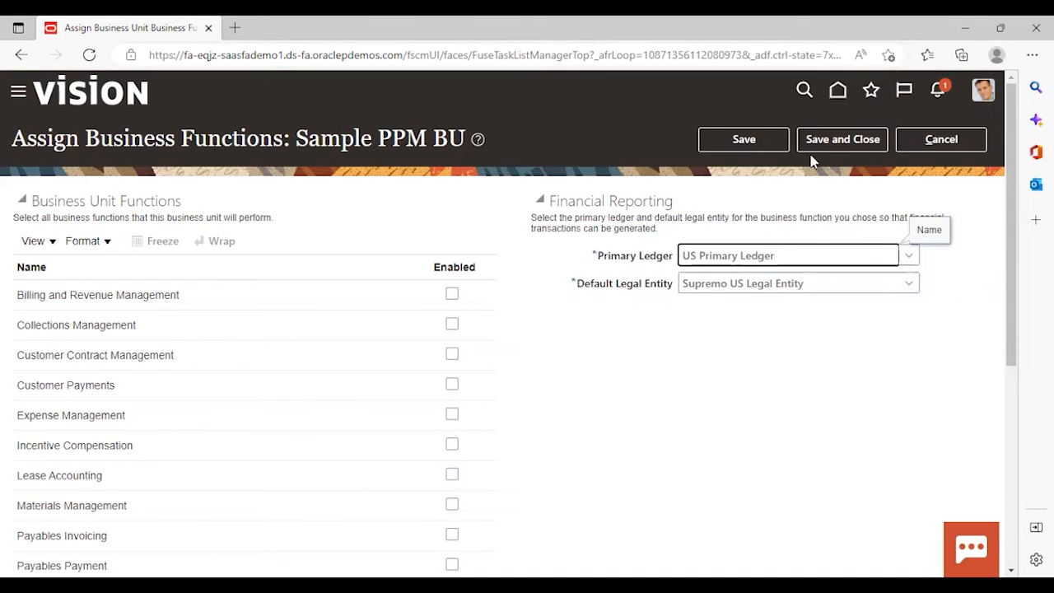
left_click(841, 140)
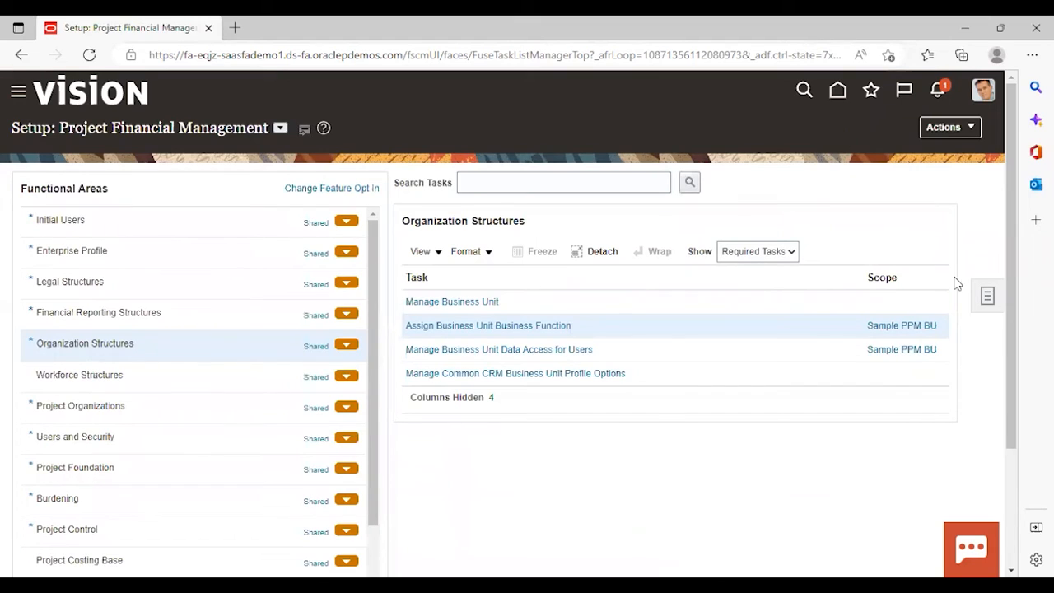
Step: Add a data access record in Manage Business Unit Data Access for Users, searching for the user by first name and selecting their user name
left_click(478, 351)
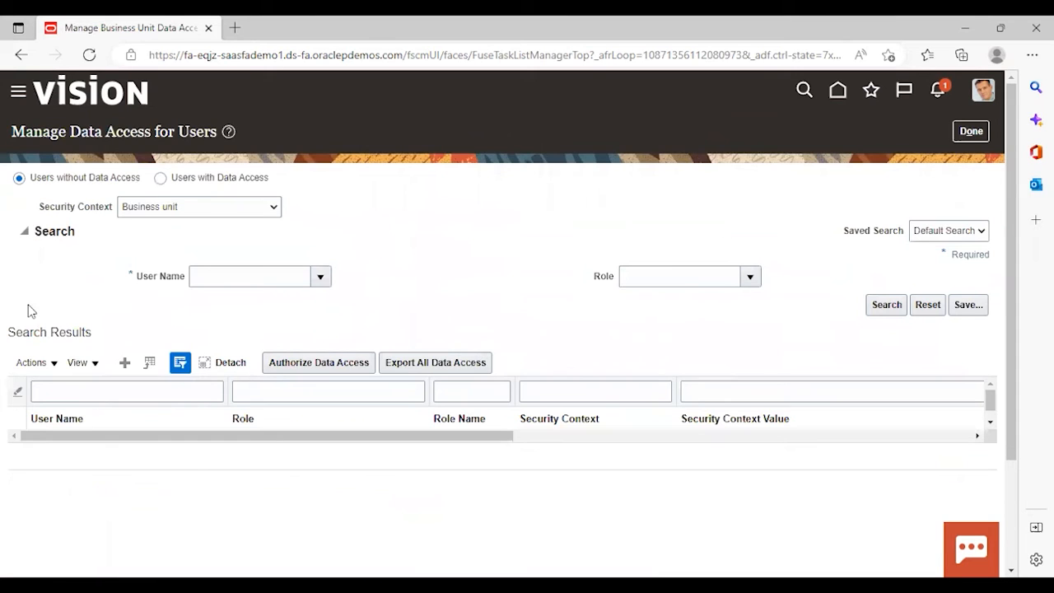
left_click(126, 362)
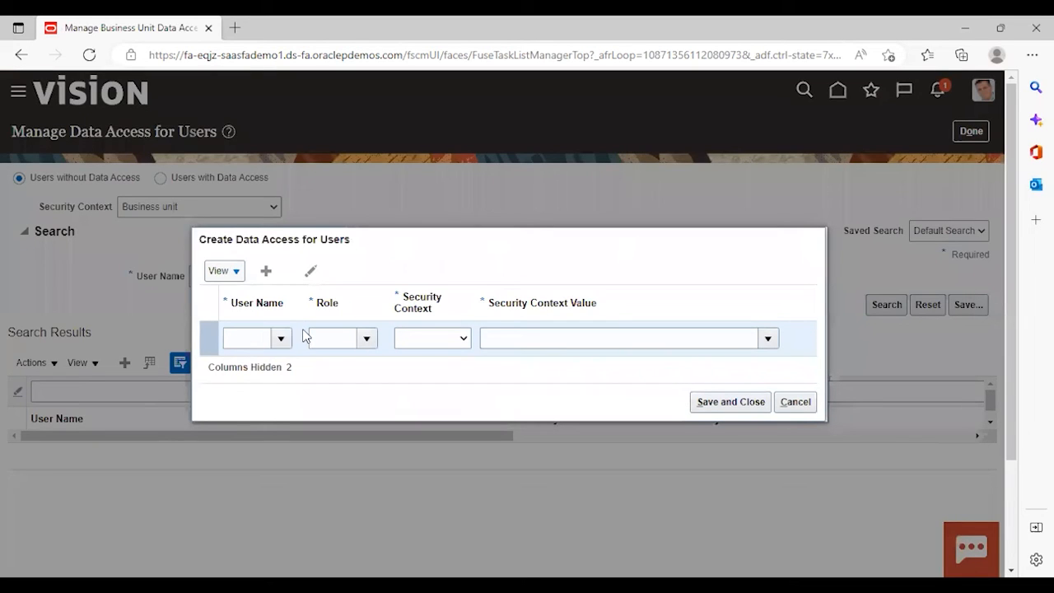
left_click(282, 336)
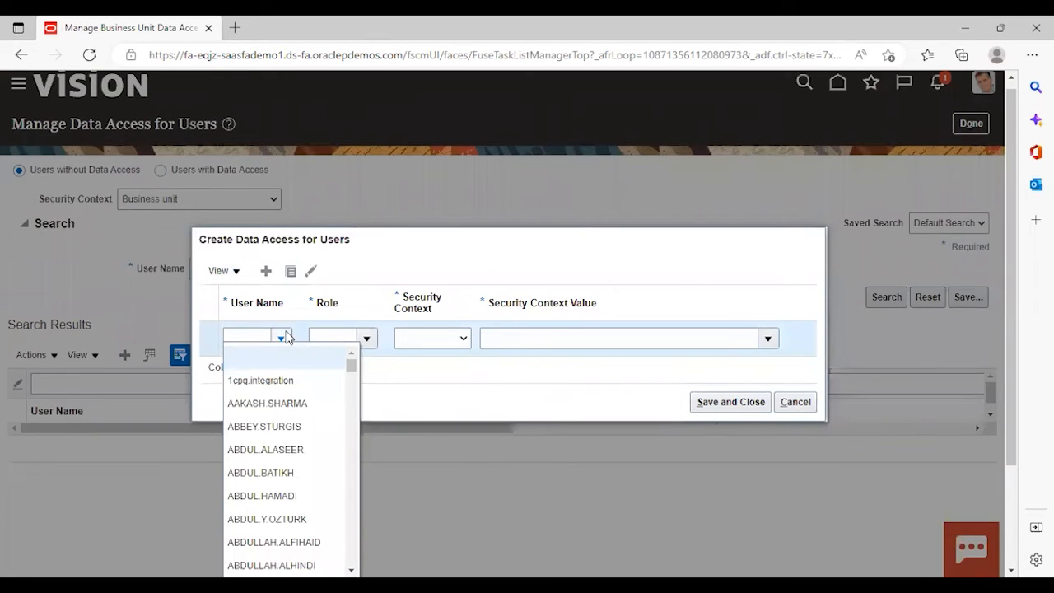
scroll(314, 474, "down", 3)
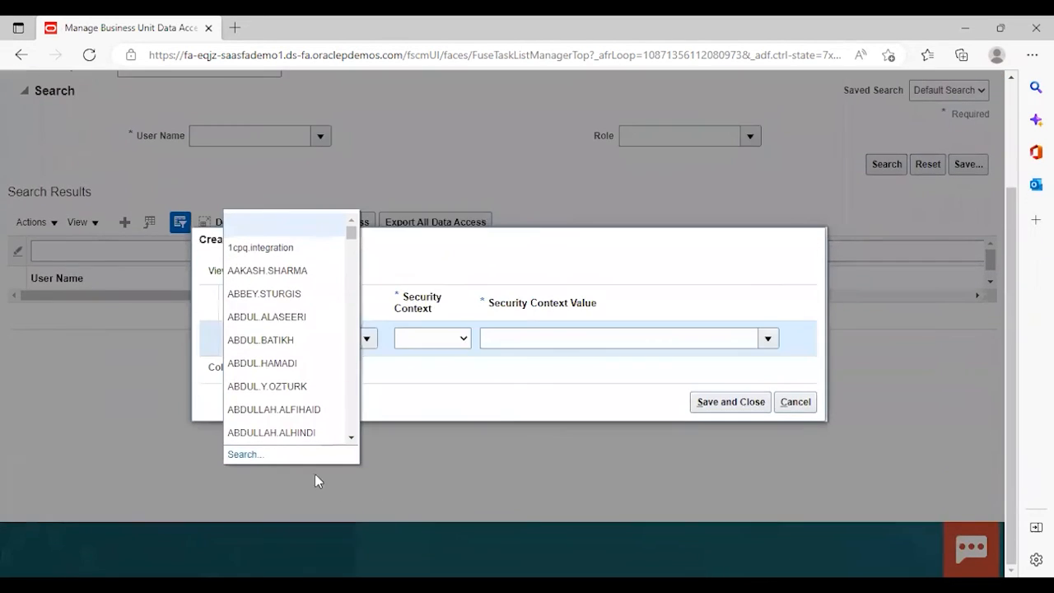
left_click(243, 454)
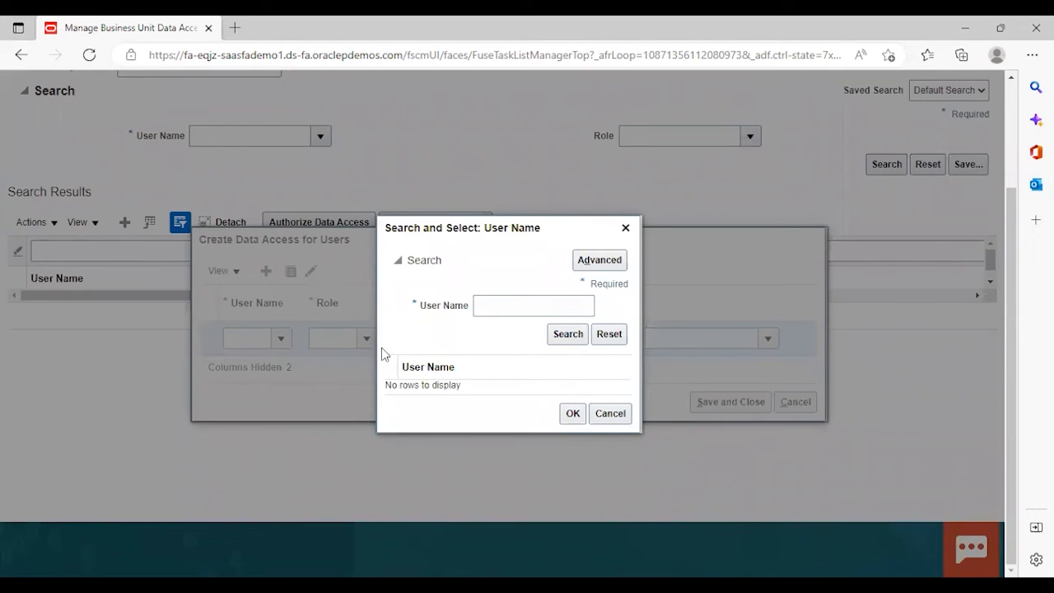
left_click(497, 298)
type("casey")
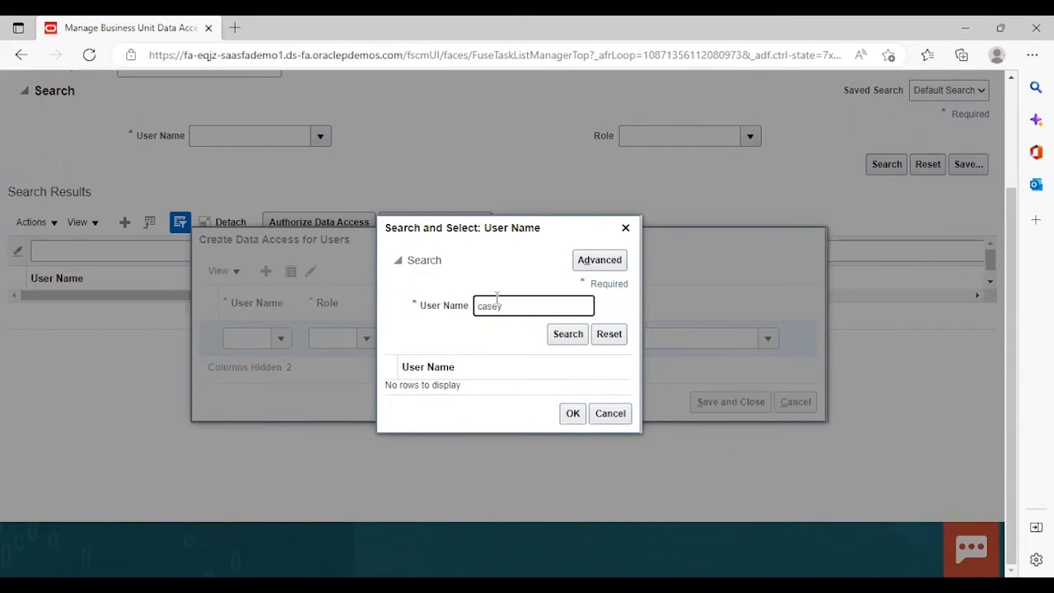
key("Return")
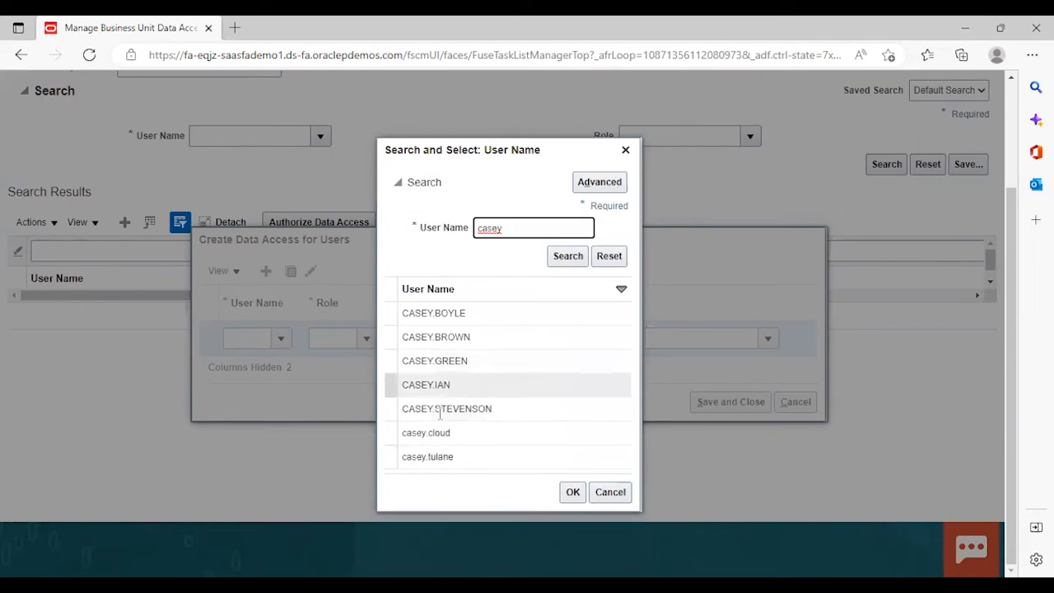
left_click(453, 337)
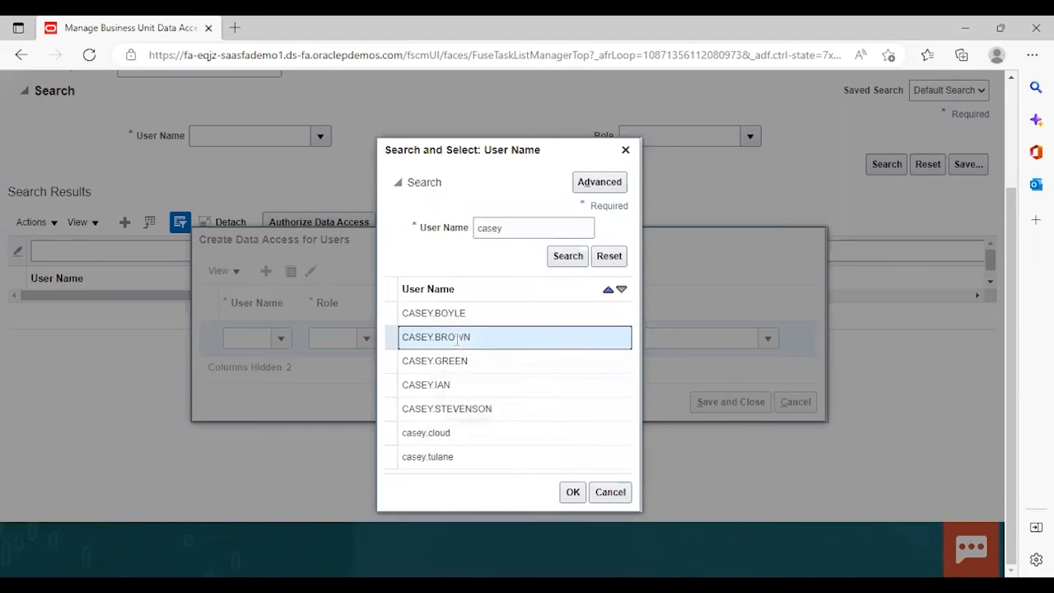
left_click(572, 492)
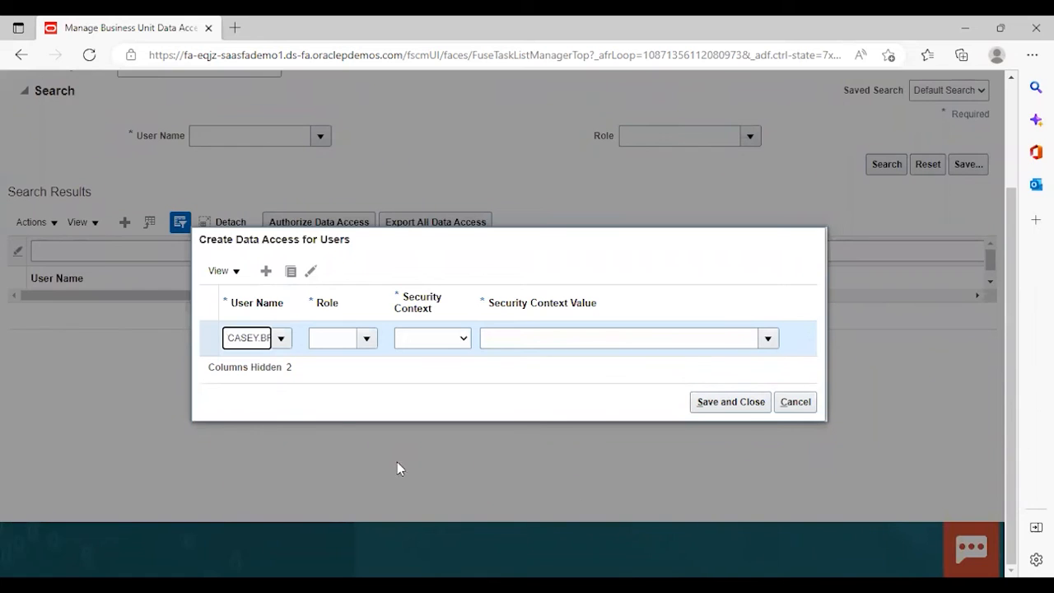
Step: Set the data access record's role to Fusion Projects Role and its security context to Business unit
left_click(368, 340)
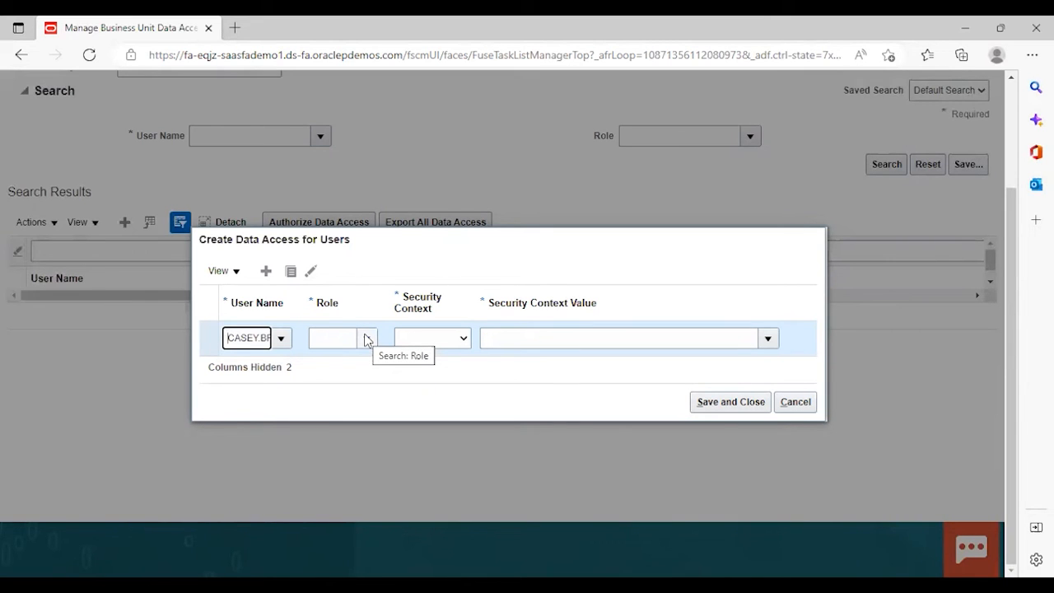
left_click(367, 340)
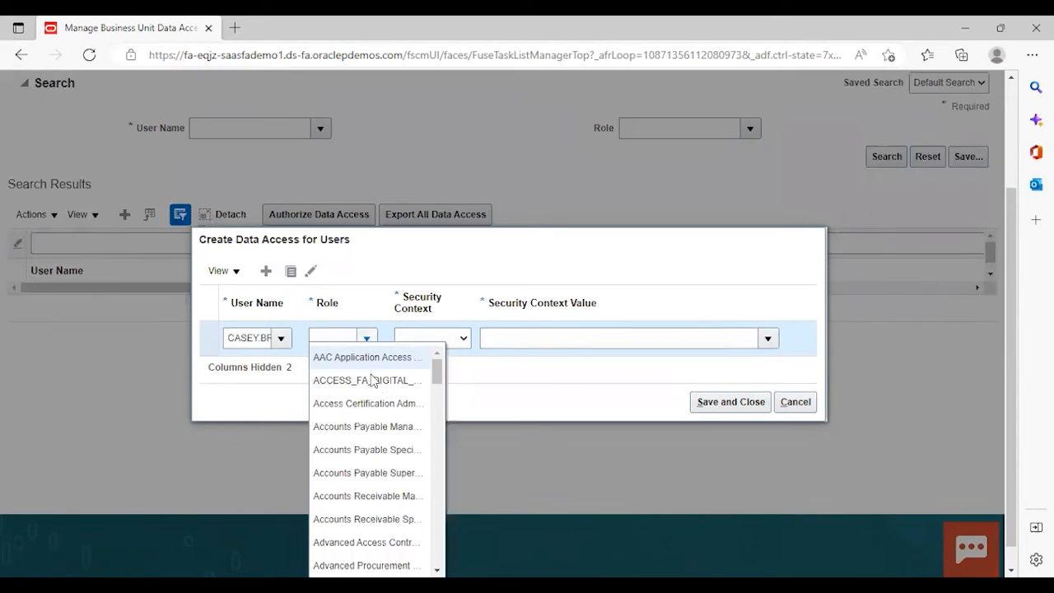
scroll(403, 458, "down", 3)
scroll(404, 459, "down", 1)
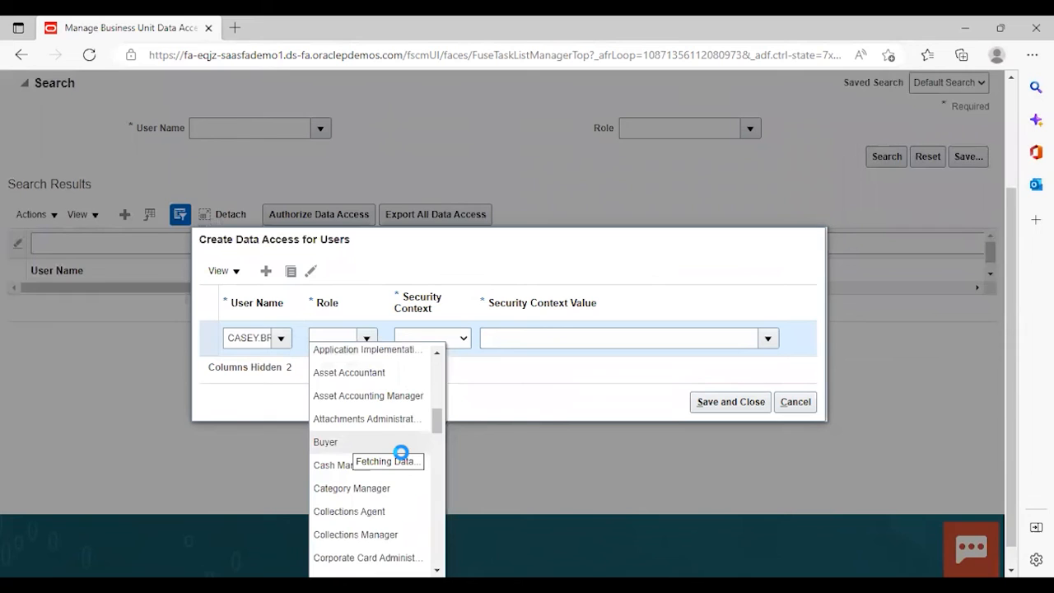
scroll(401, 455, "down", 5)
scroll(403, 459, "down", 1)
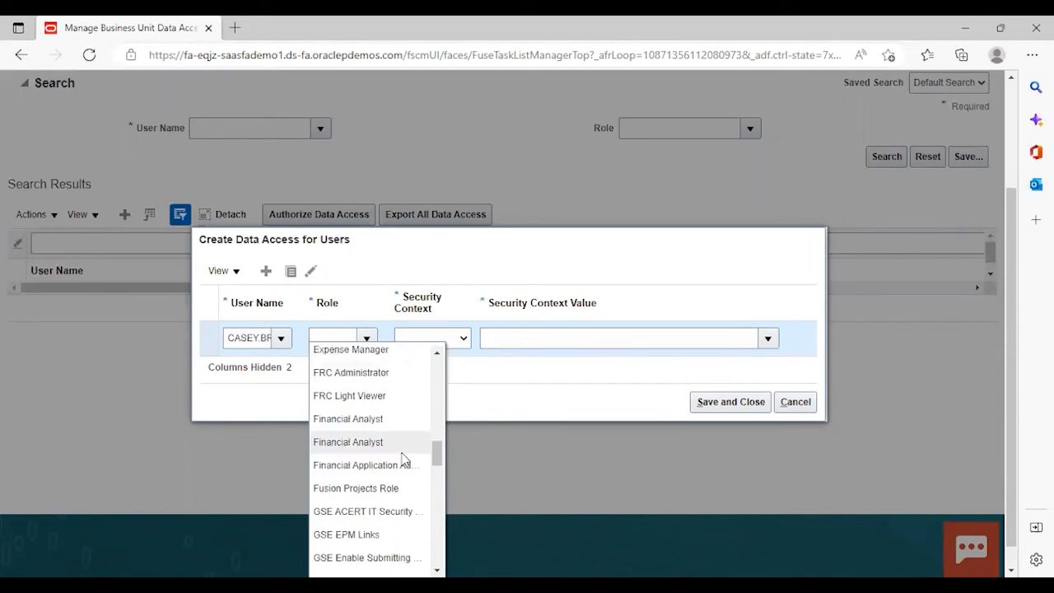
left_click(367, 491)
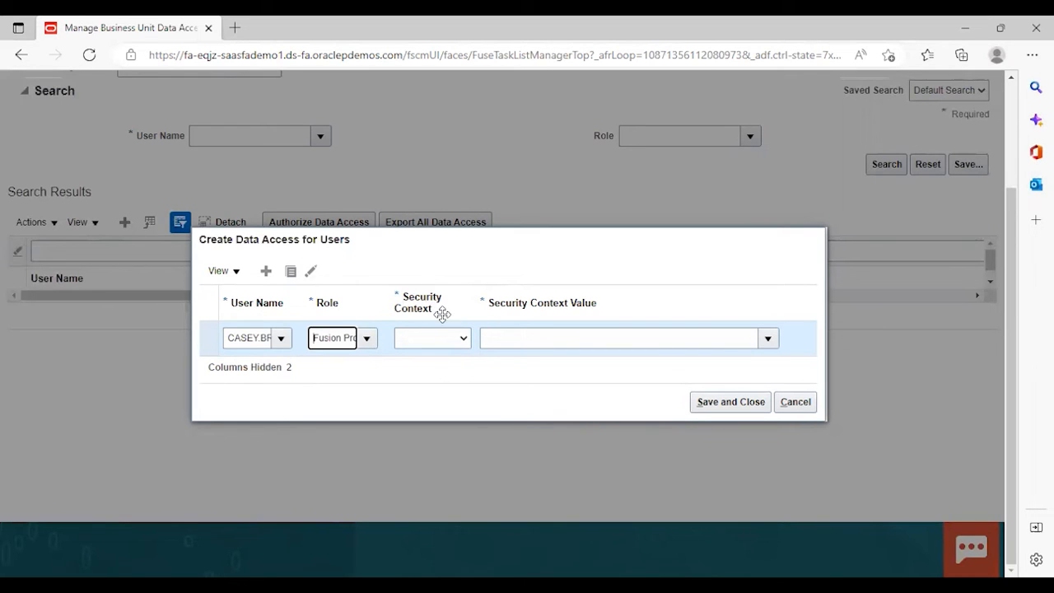
left_click(460, 346)
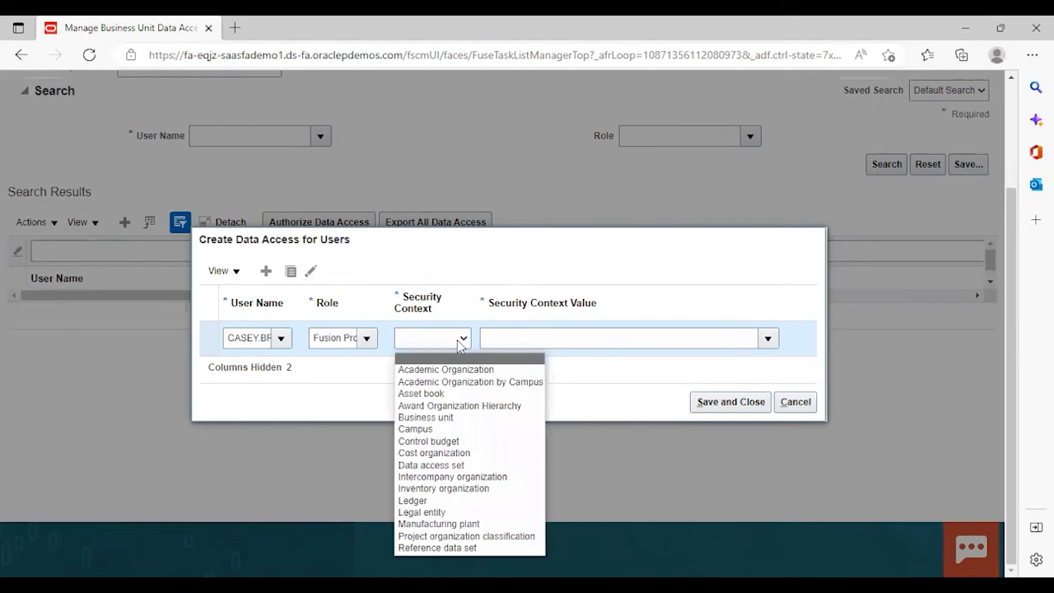
left_click(448, 418)
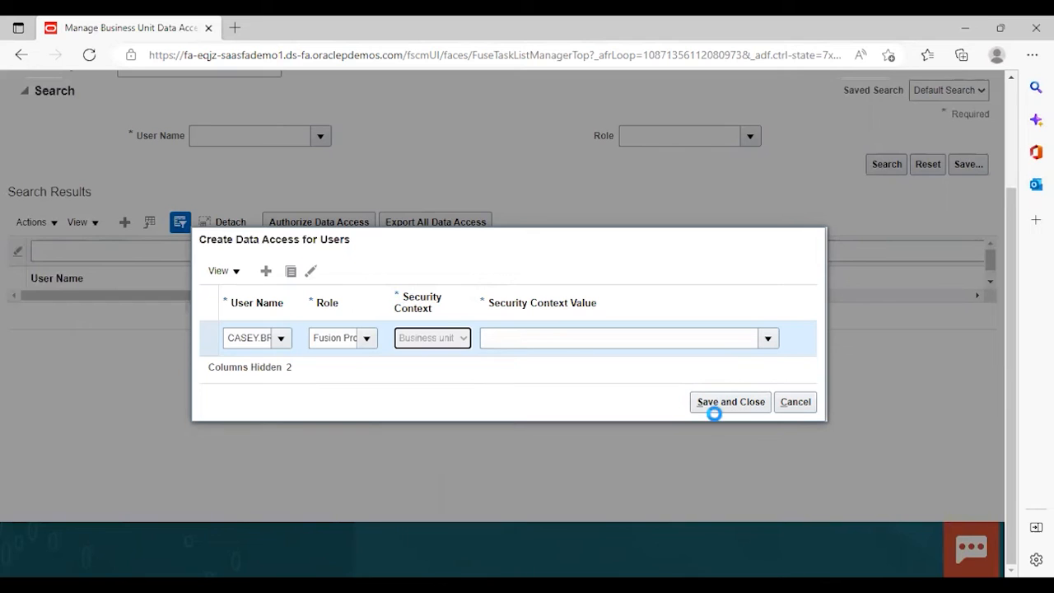
Step: Set the data access record's security context value to Sample PPM BU, save and close it, and finish the data access task
left_click(767, 339)
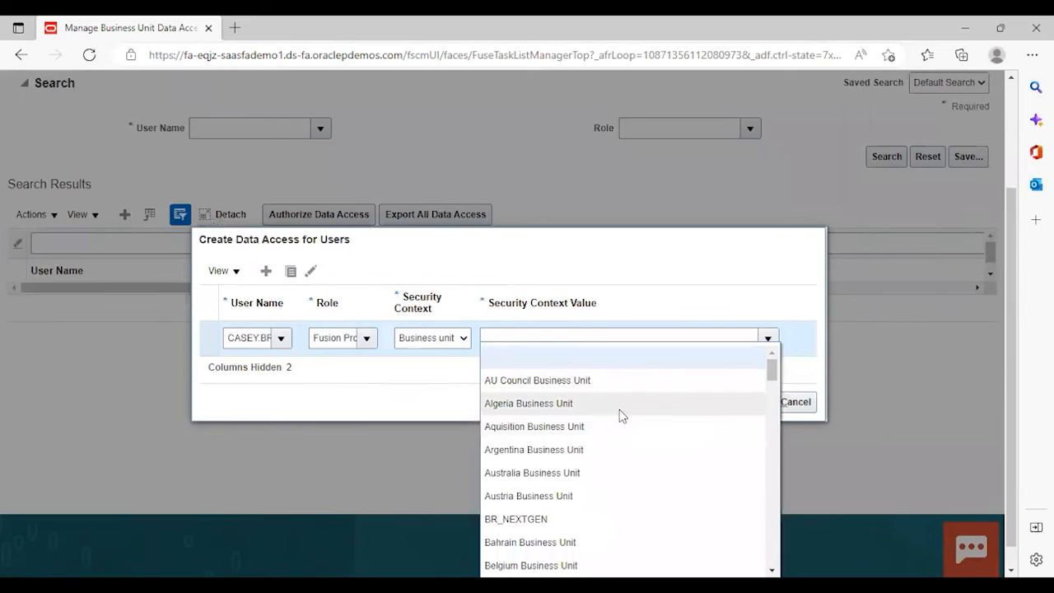
scroll(651, 461, "down", 3)
scroll(669, 492, "down", 5)
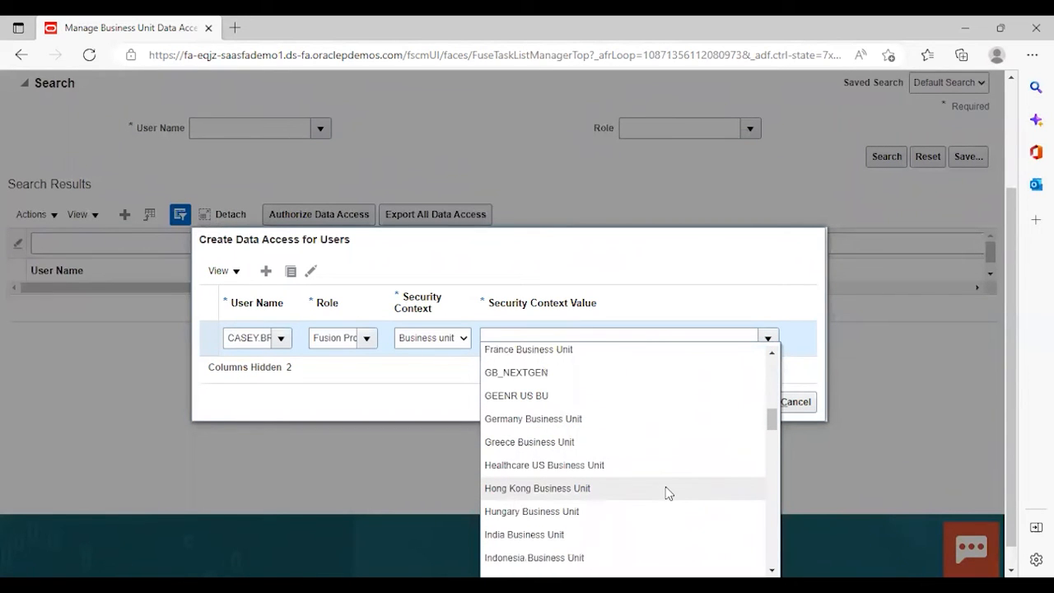
scroll(655, 509, "down", 6)
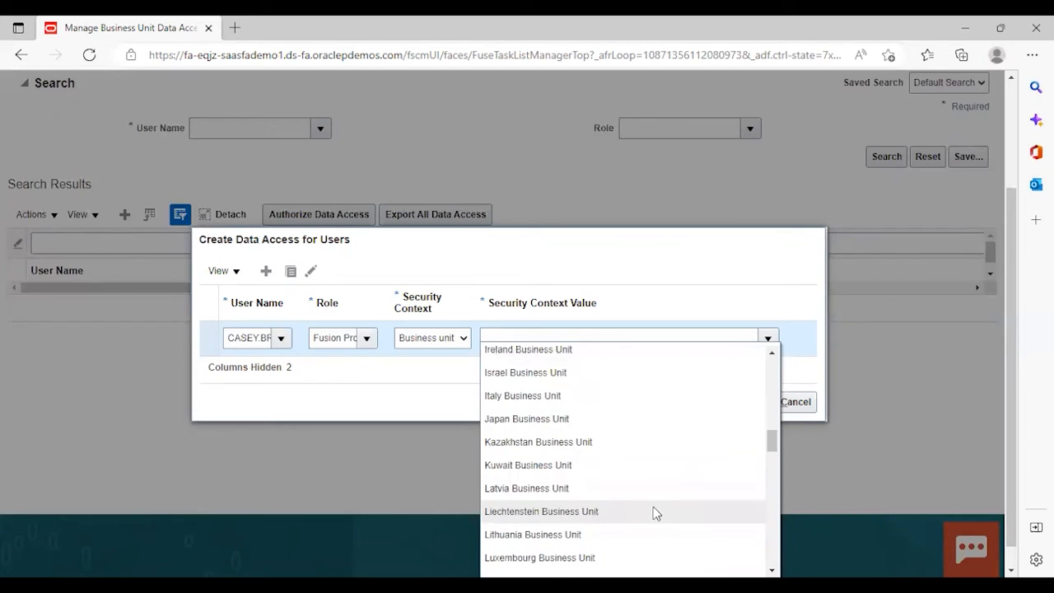
scroll(656, 512, "down", 5)
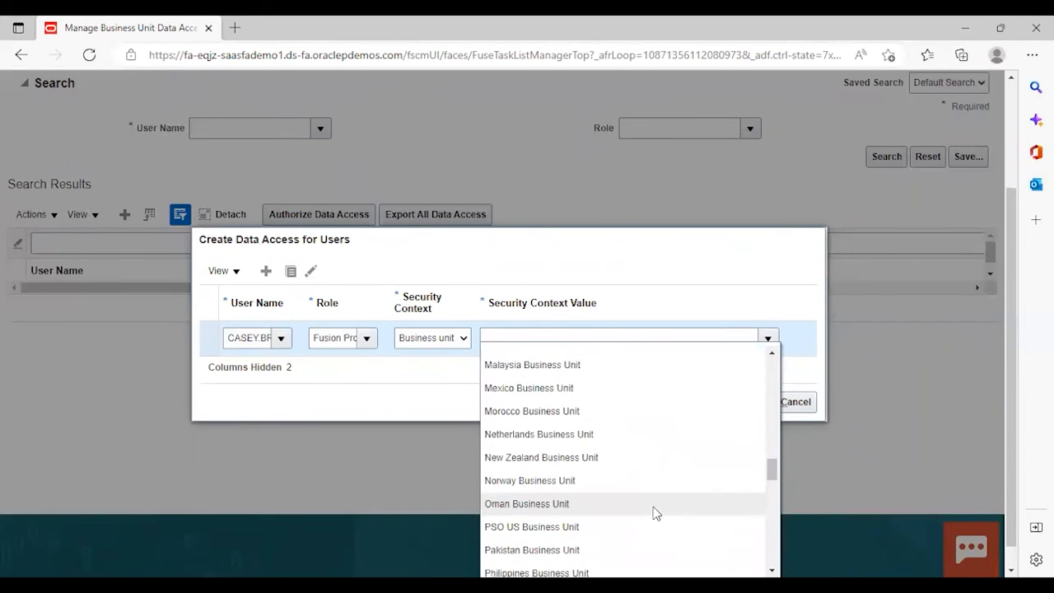
scroll(652, 507, "down", 2)
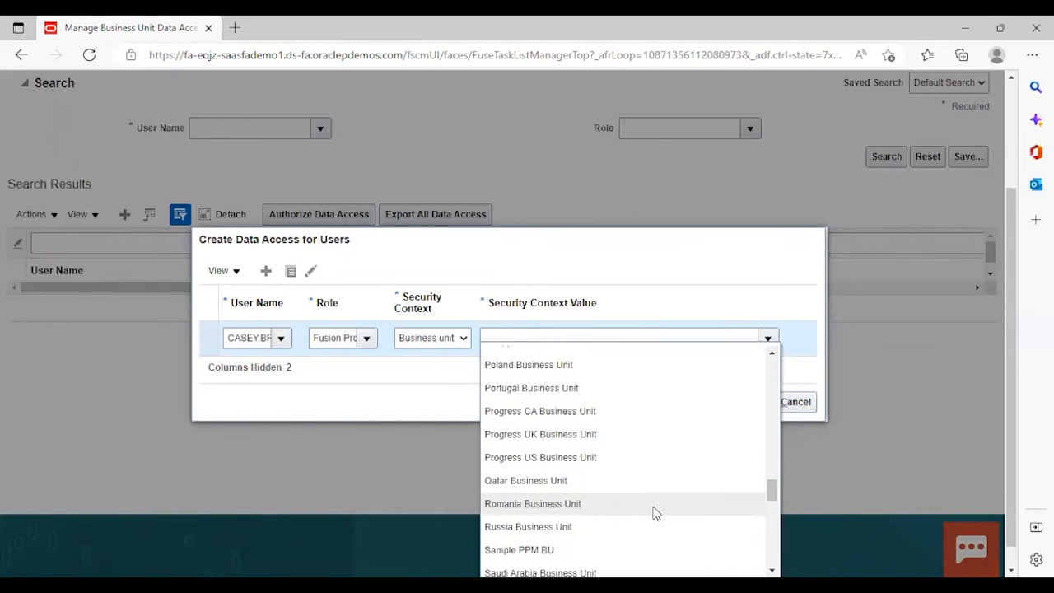
left_click(524, 550)
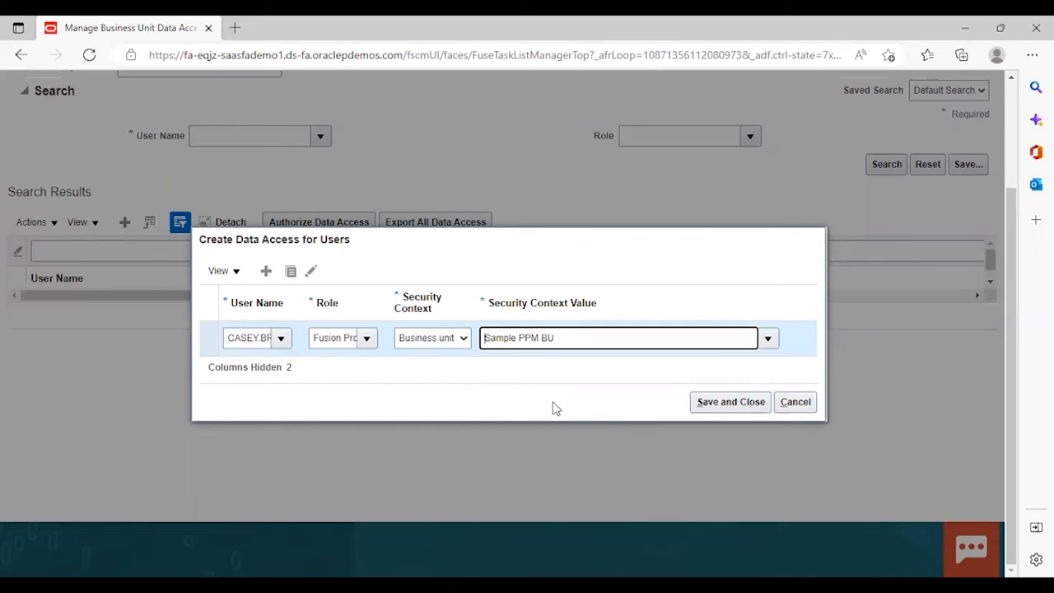
left_click(737, 403)
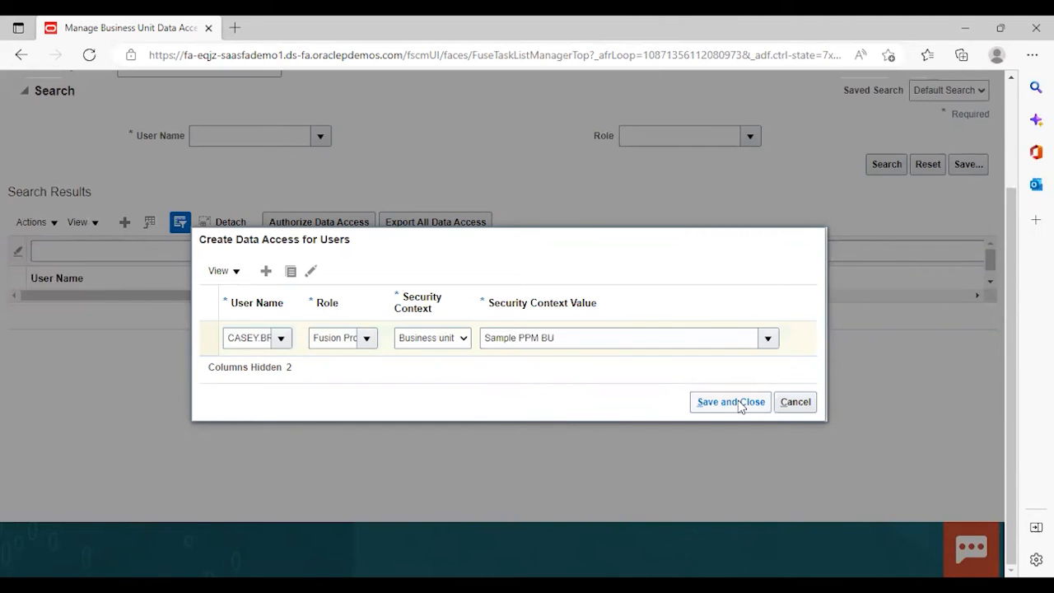
scroll(740, 403, "up", 3)
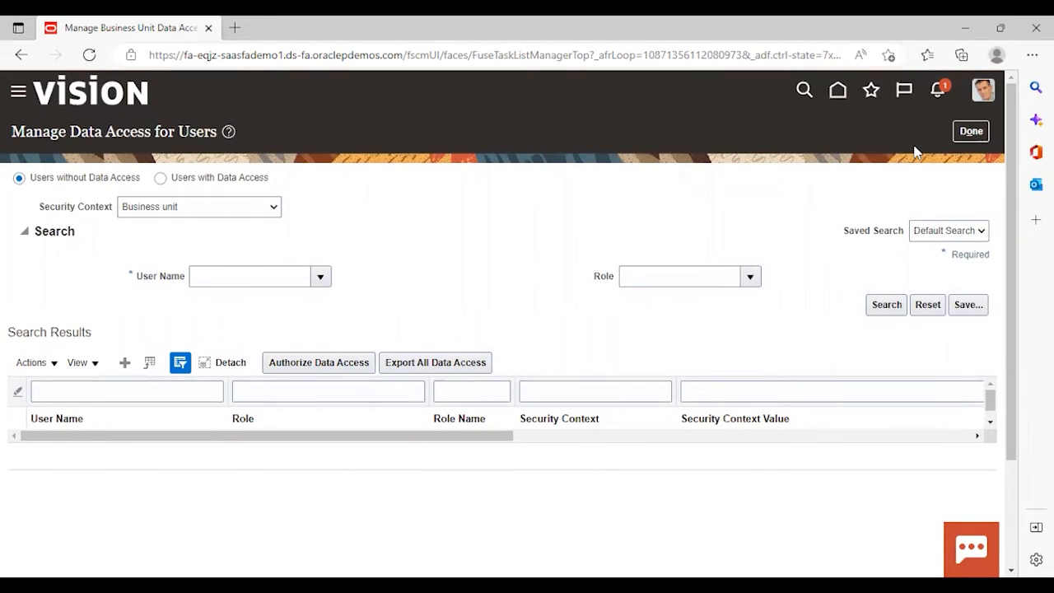
left_click(970, 140)
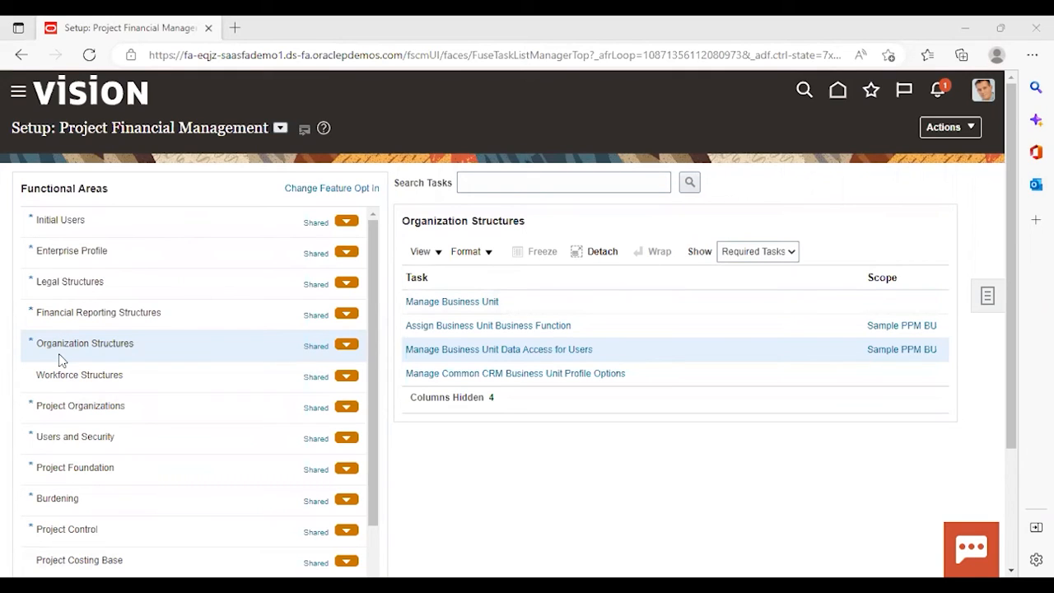
Step: In Manage Project Unit Organizations under Project Organizations, create and save a new project unit with code SAMPLE_PU and name Sample Project Unit
left_click(81, 405)
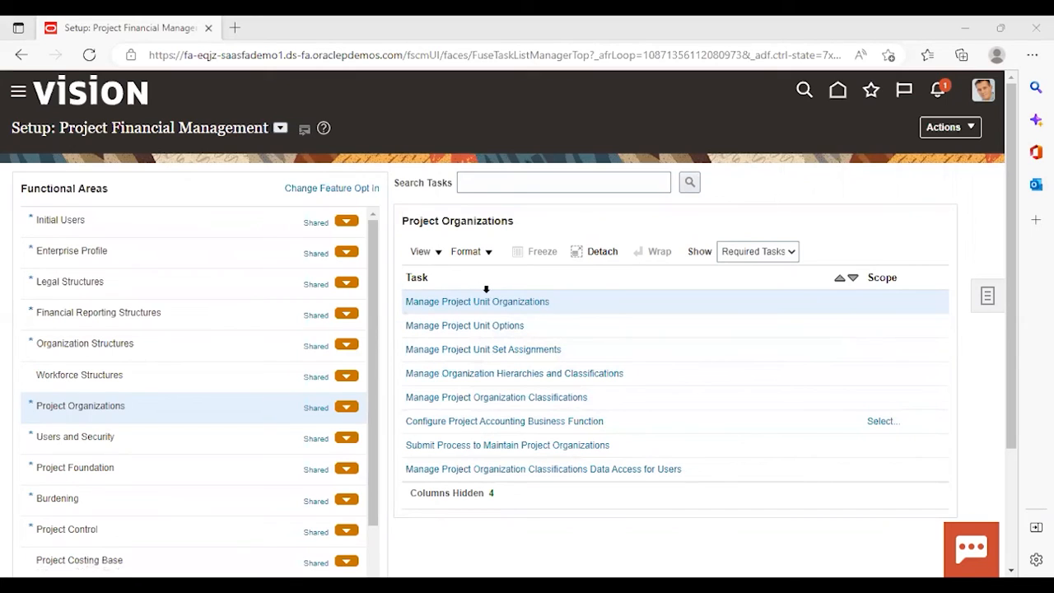
left_click(486, 301)
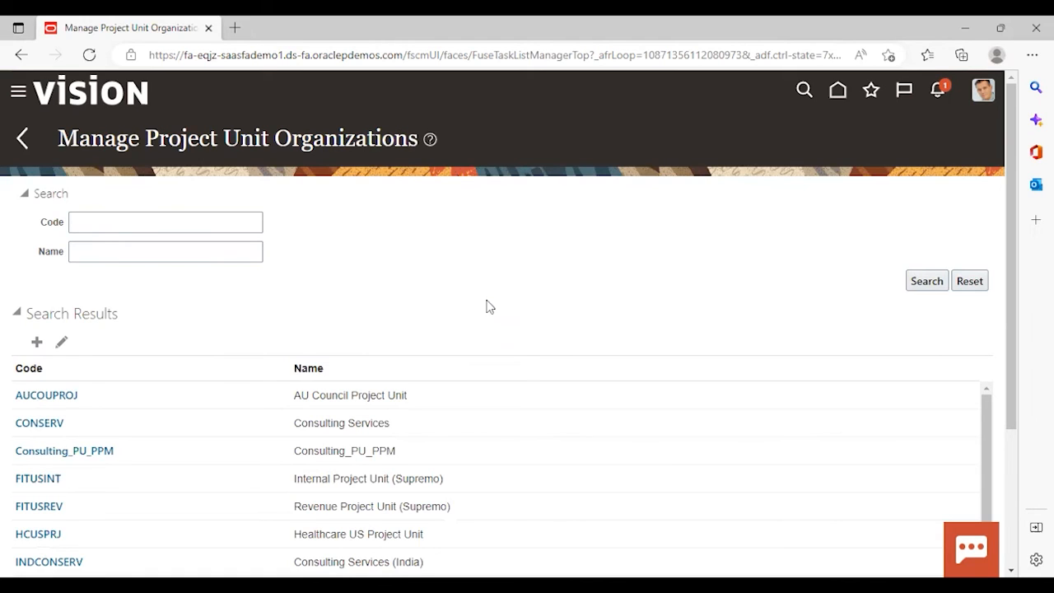
left_click(39, 343)
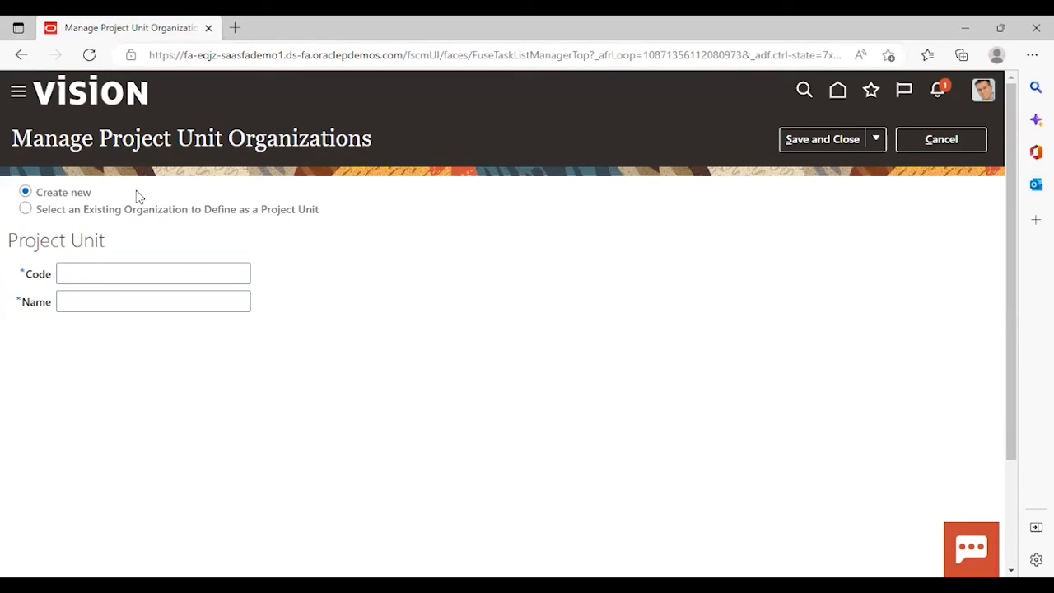
left_click(78, 270)
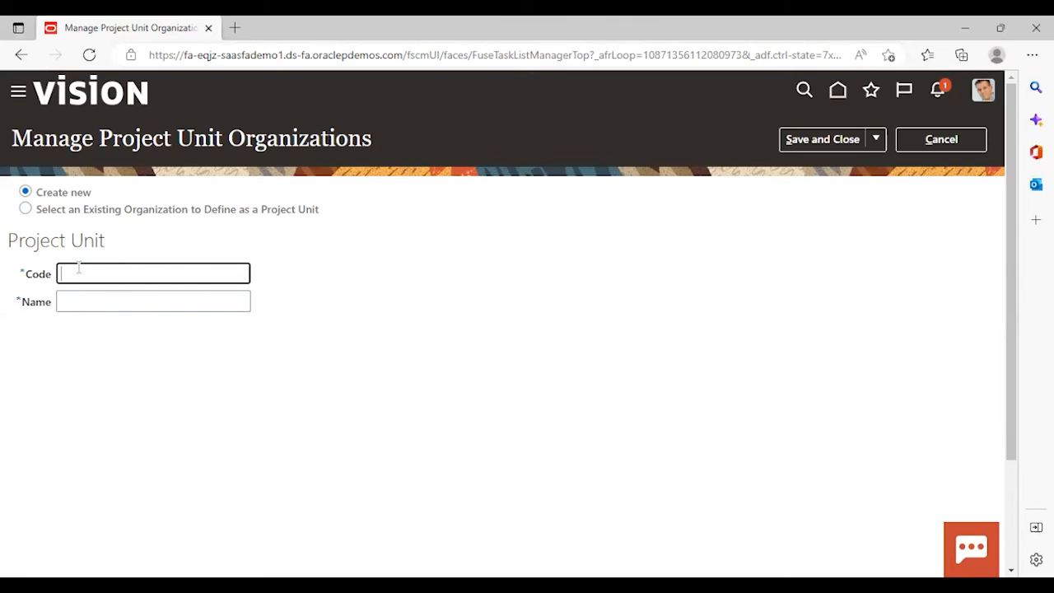
type("SAMPLE_PU")
left_click(93, 300)
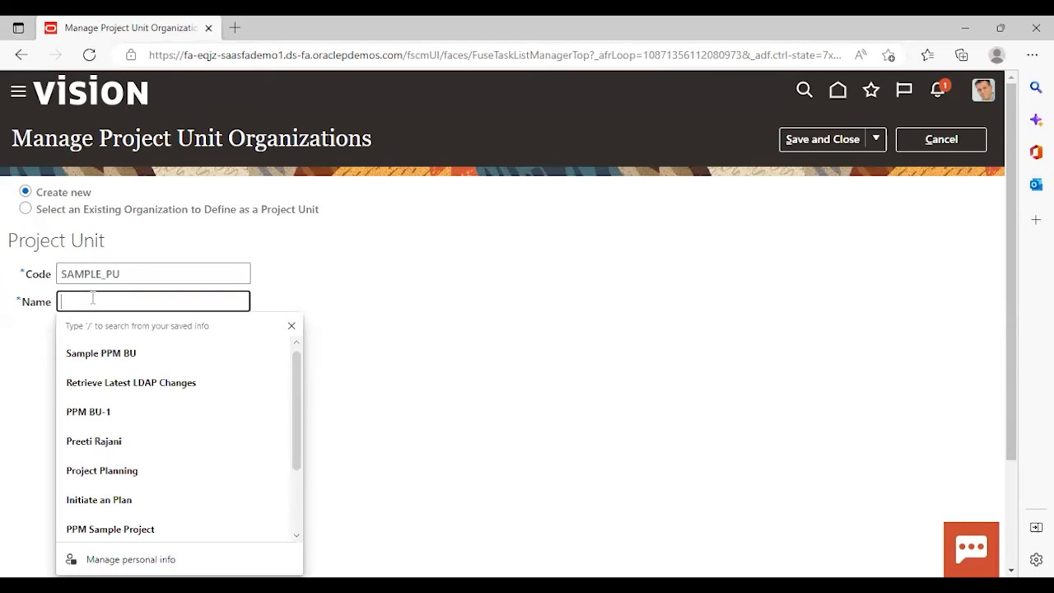
type("Samp")
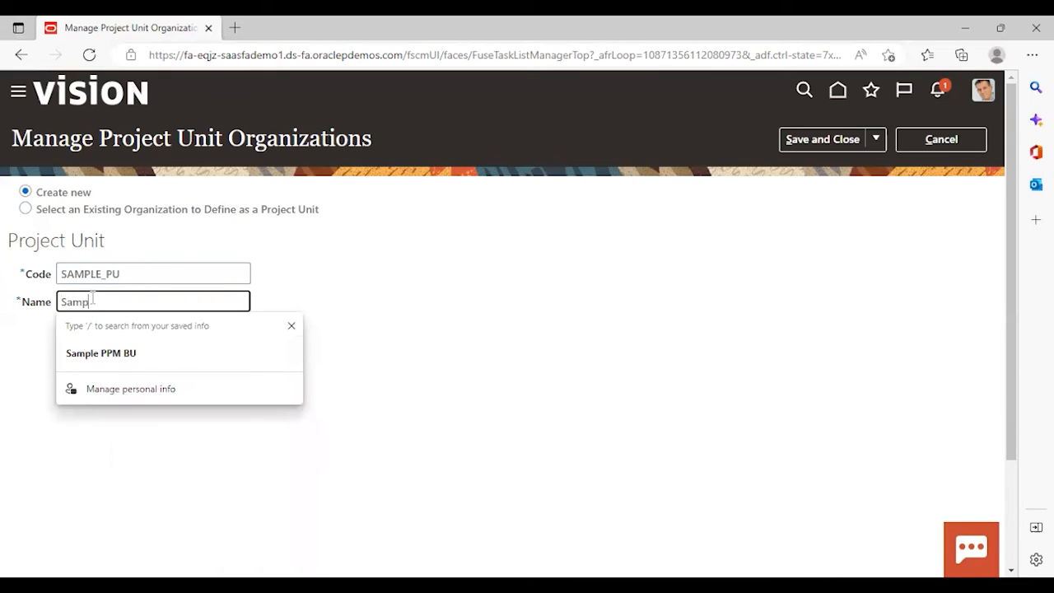
type("le Proje")
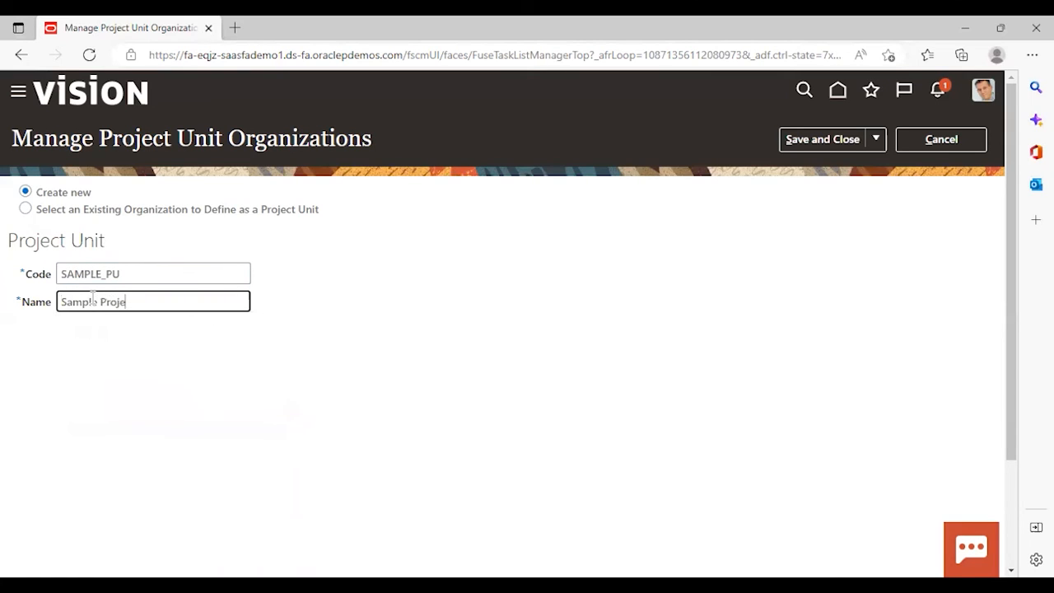
type("ct Unit")
left_click(818, 142)
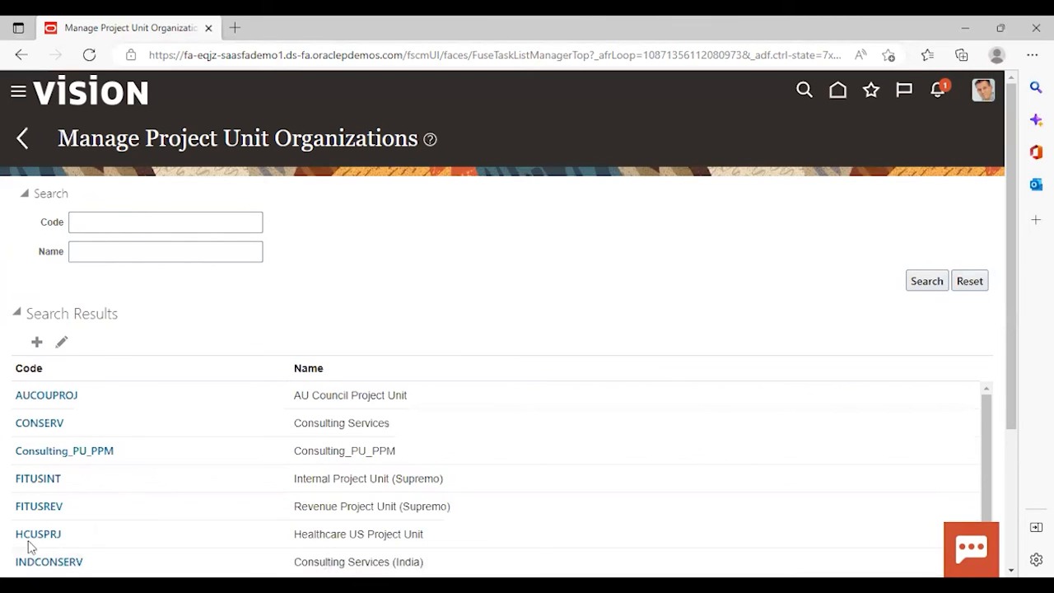
scroll(186, 463, "down", 3)
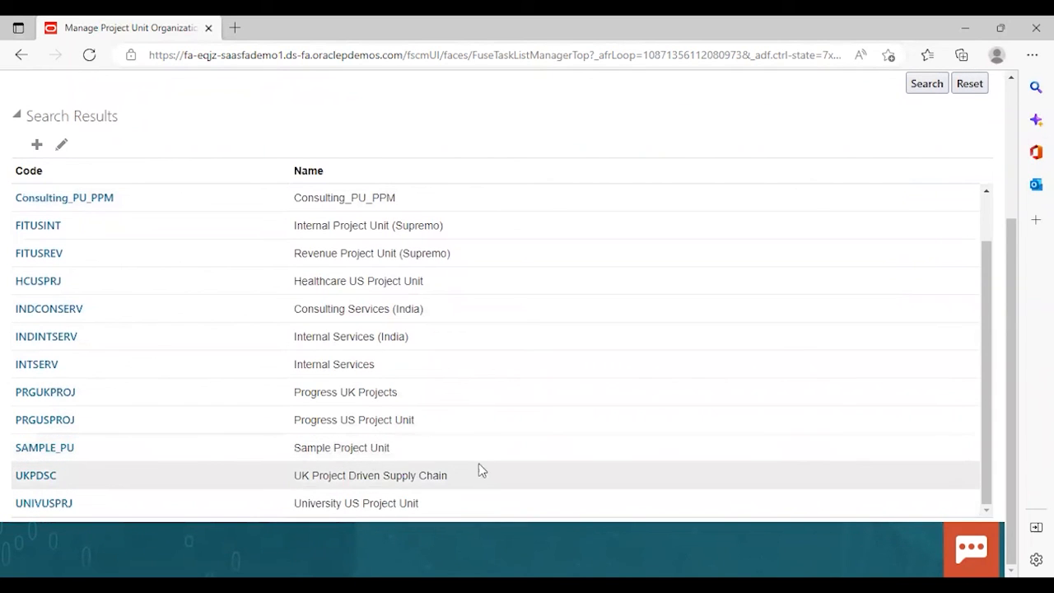
scroll(505, 454, "up", 5)
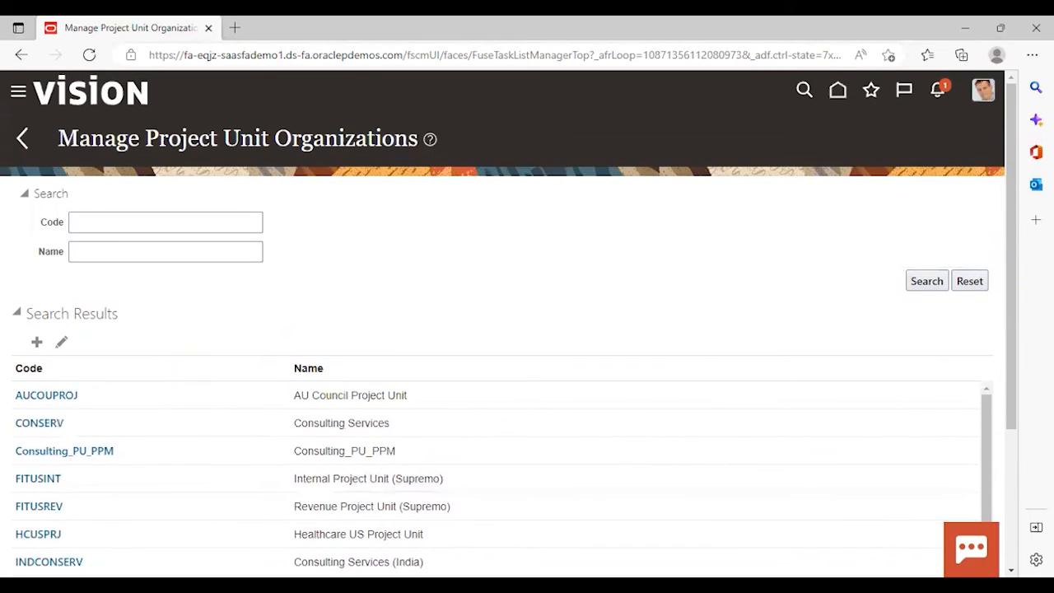
left_click(21, 138)
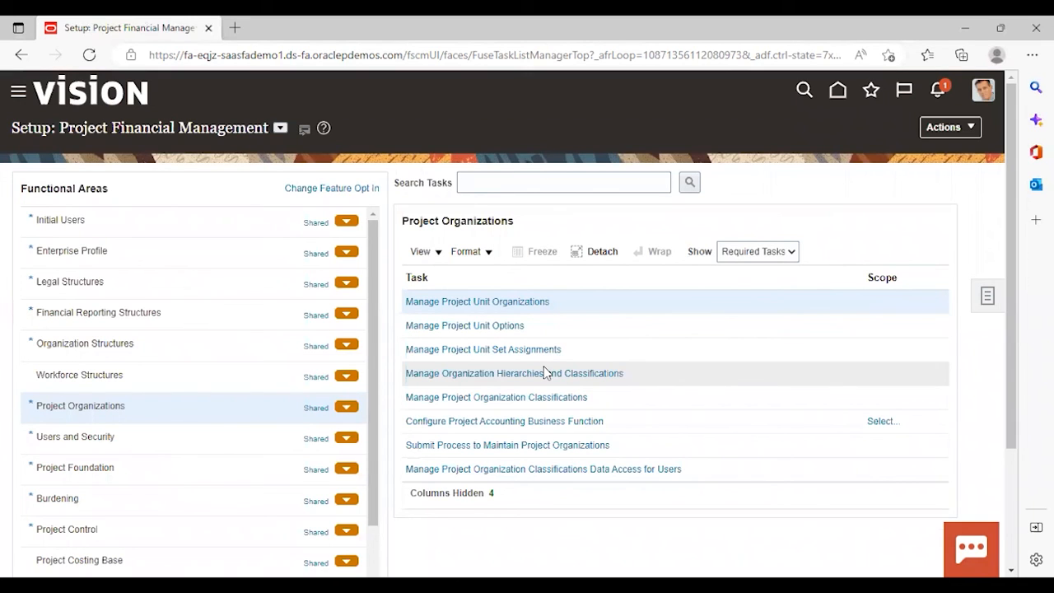
Step: In Manage Project Unit Options, open SAMPLE_PU and set its default set to Consulting Services Set
left_click(473, 326)
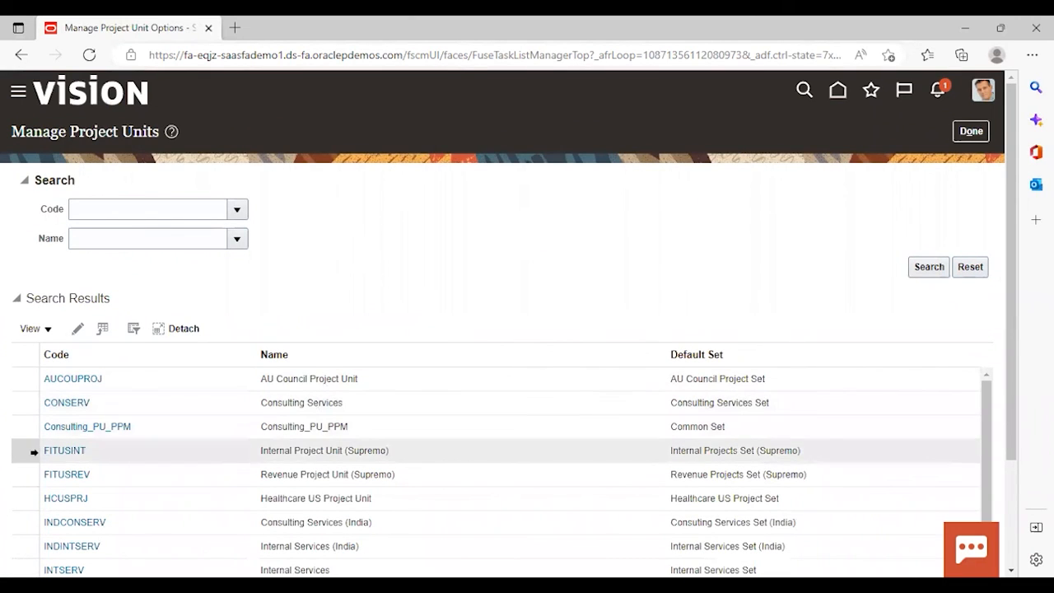
scroll(128, 442, "down", 5)
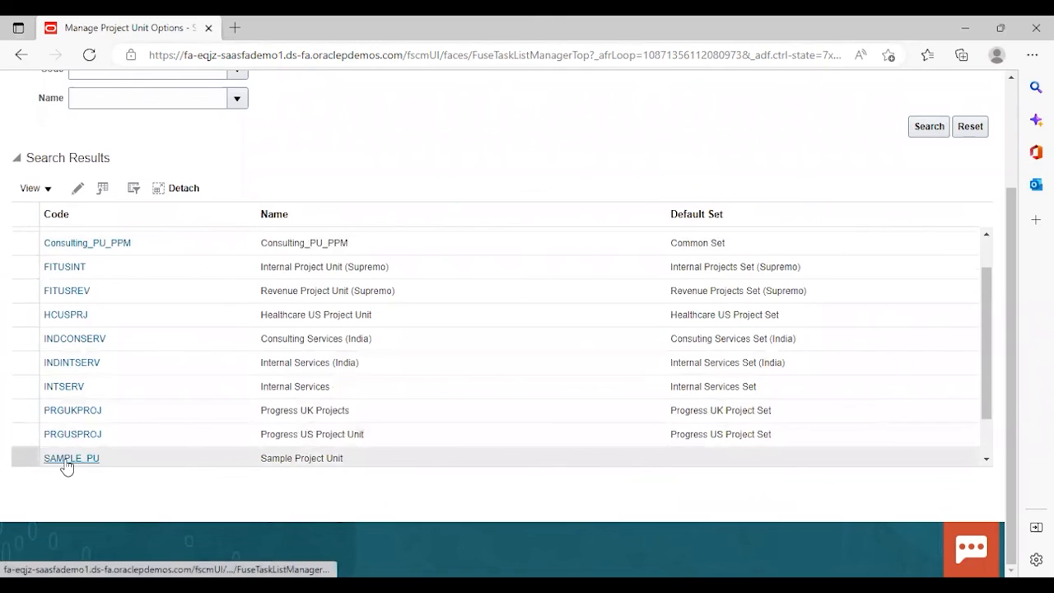
left_click(65, 458)
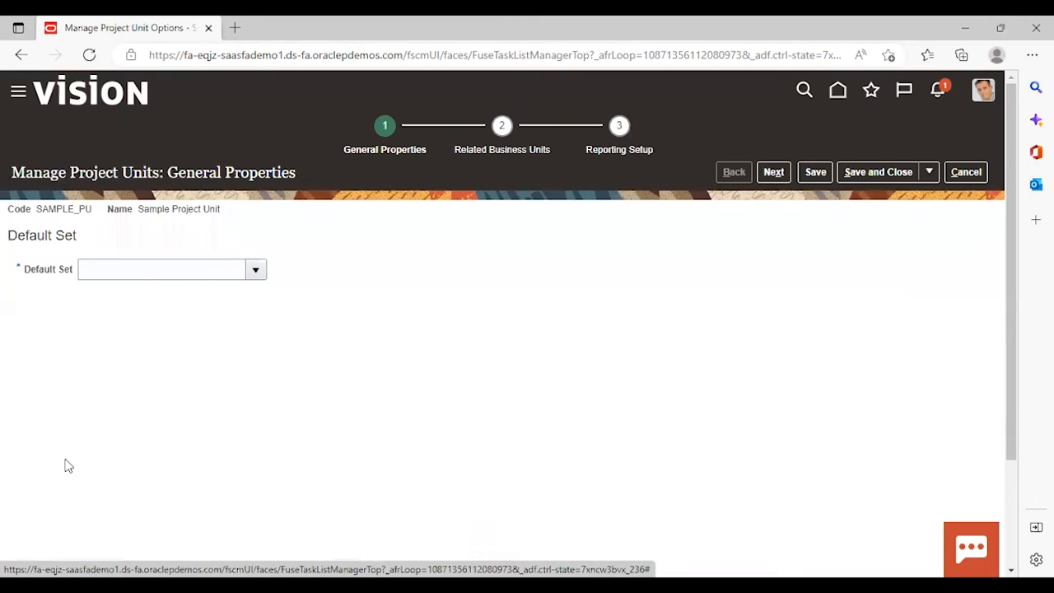
left_click(255, 272)
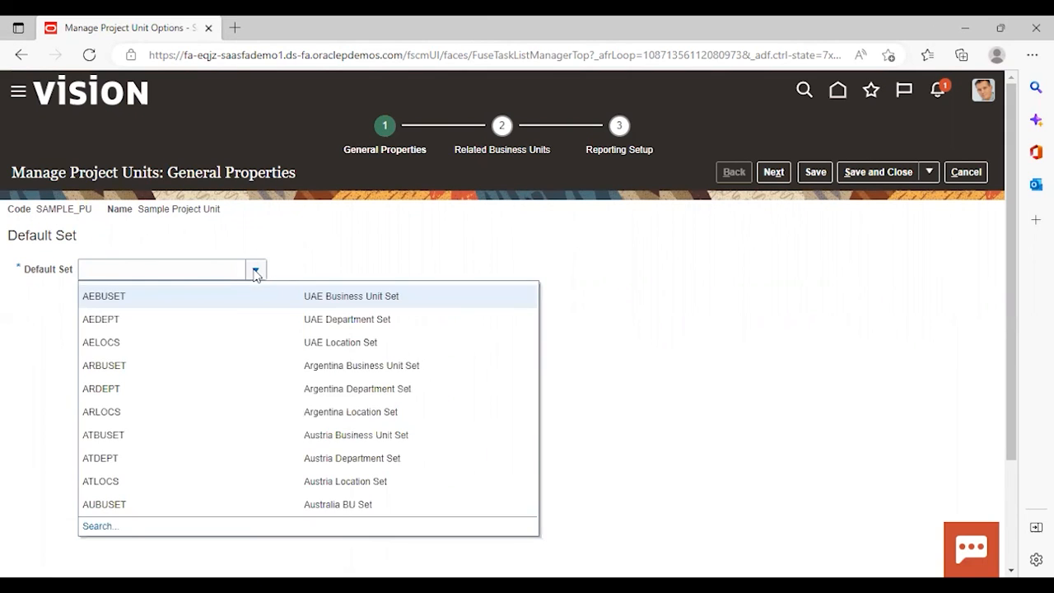
left_click(101, 527)
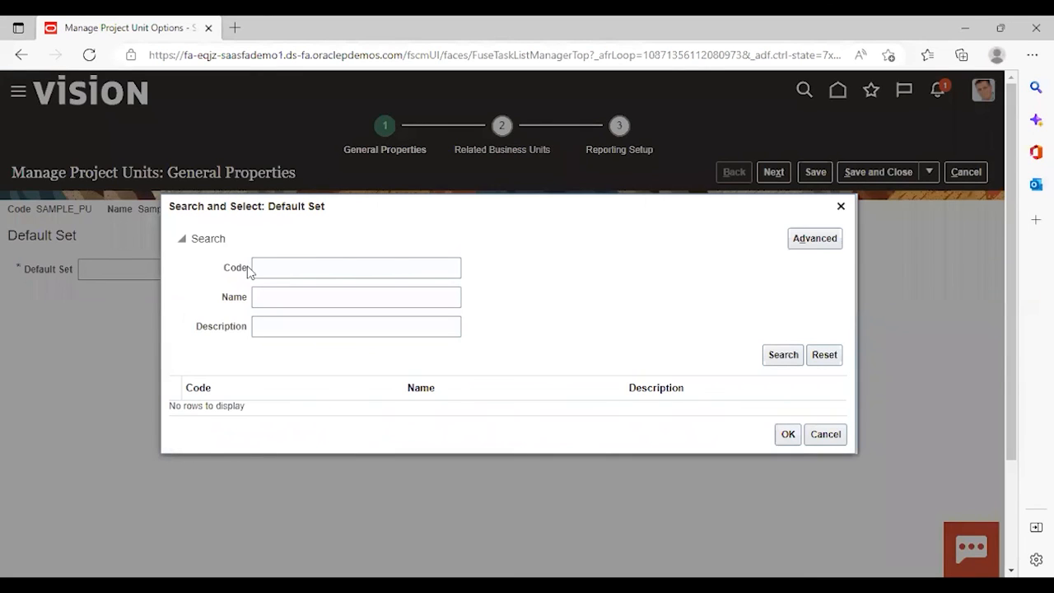
left_click(781, 360)
scroll(384, 359, "down", 1)
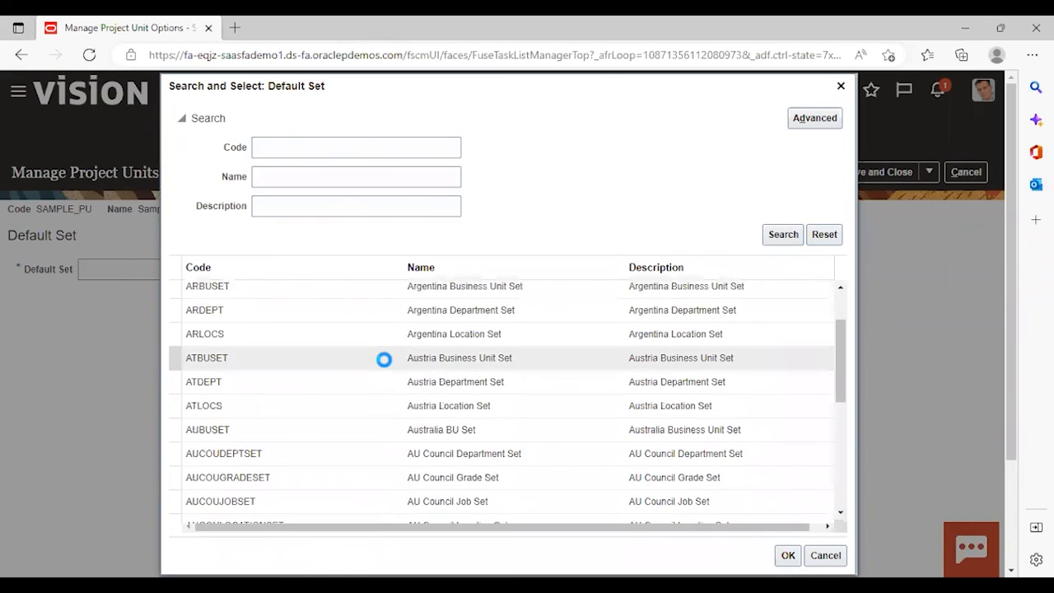
scroll(390, 428, "down", 12)
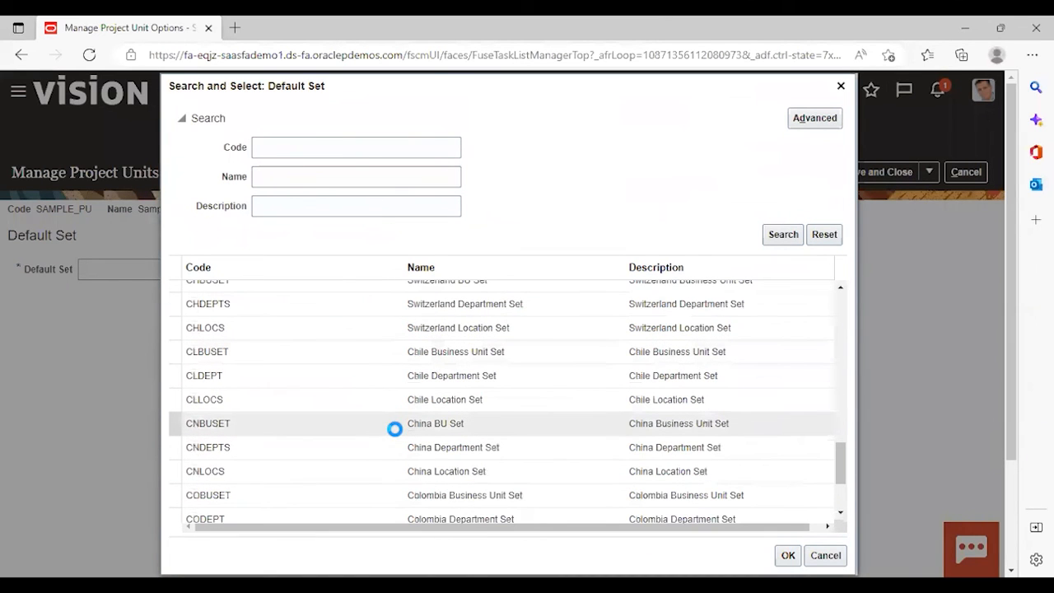
scroll(395, 435, "down", 1)
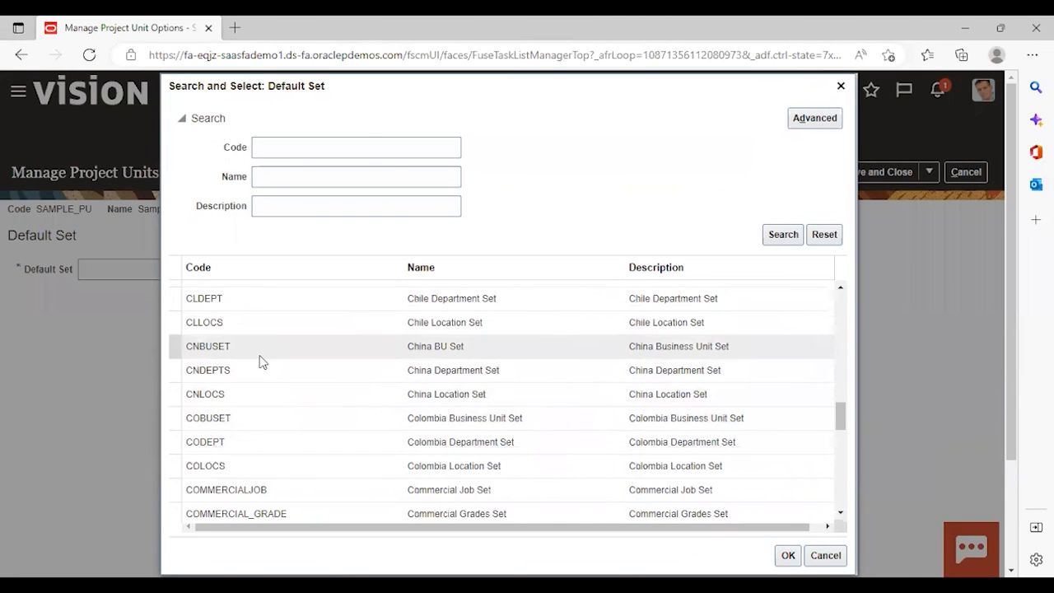
scroll(263, 367, "up", 2)
scroll(267, 374, "down", 3)
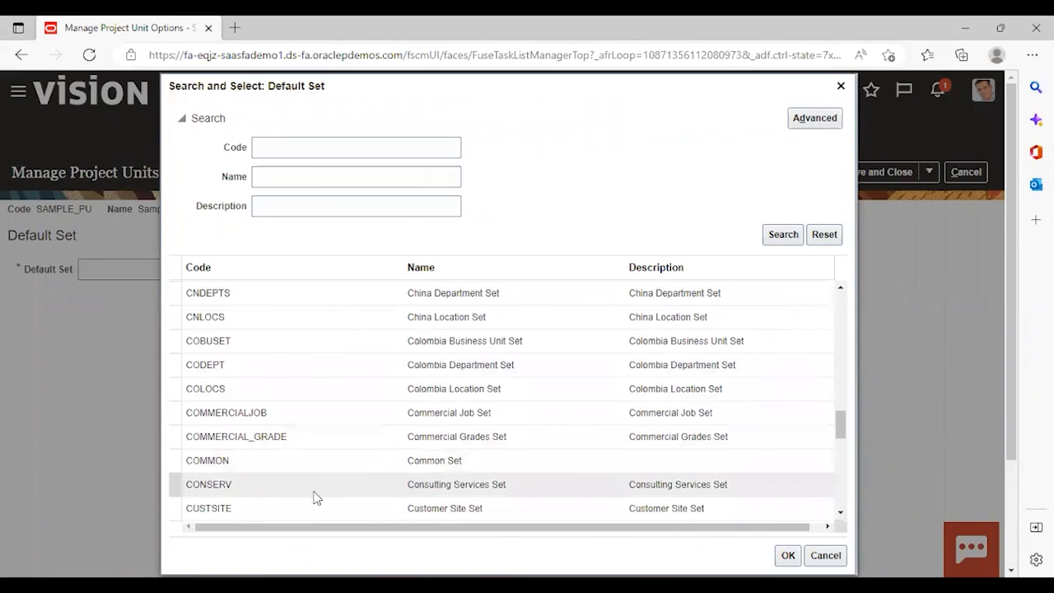
scroll(317, 497, "down", 1)
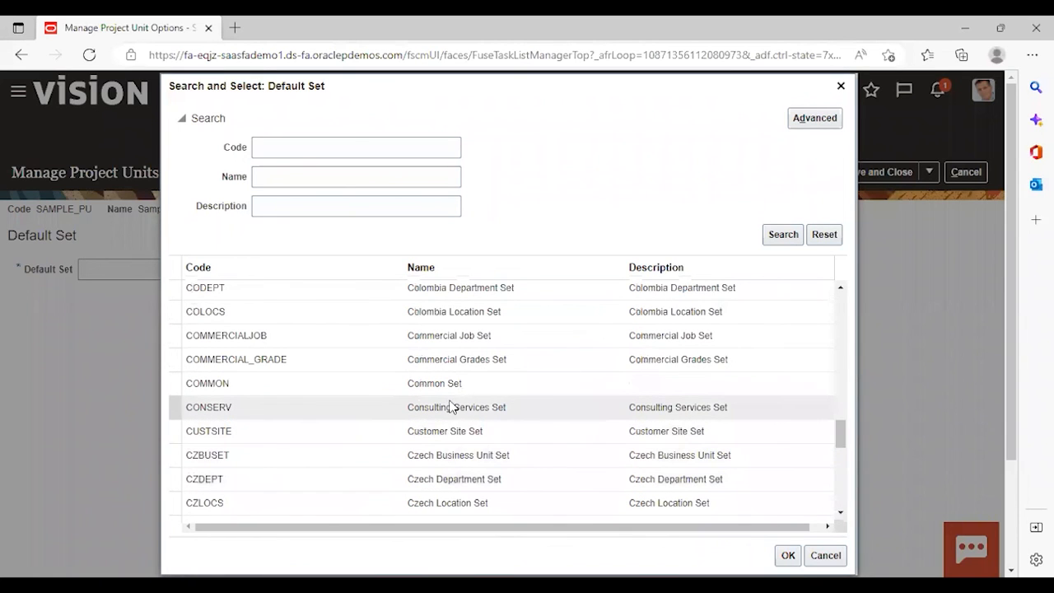
left_click(189, 413)
left_click(787, 556)
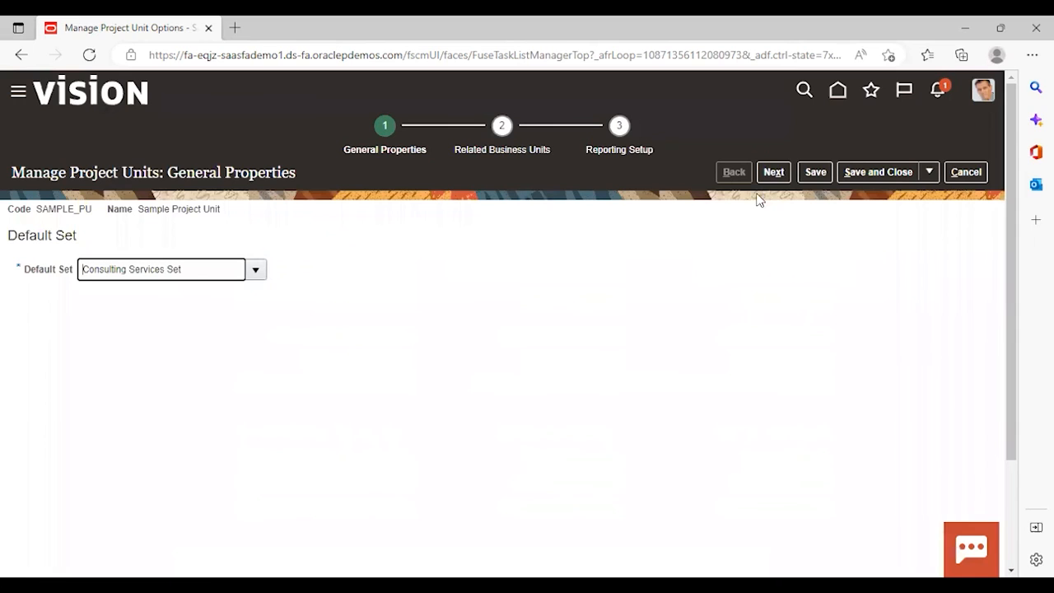
Step: Add Supremo US Business Unit to the selected related business units of SAMPLE_PU
left_click(773, 173)
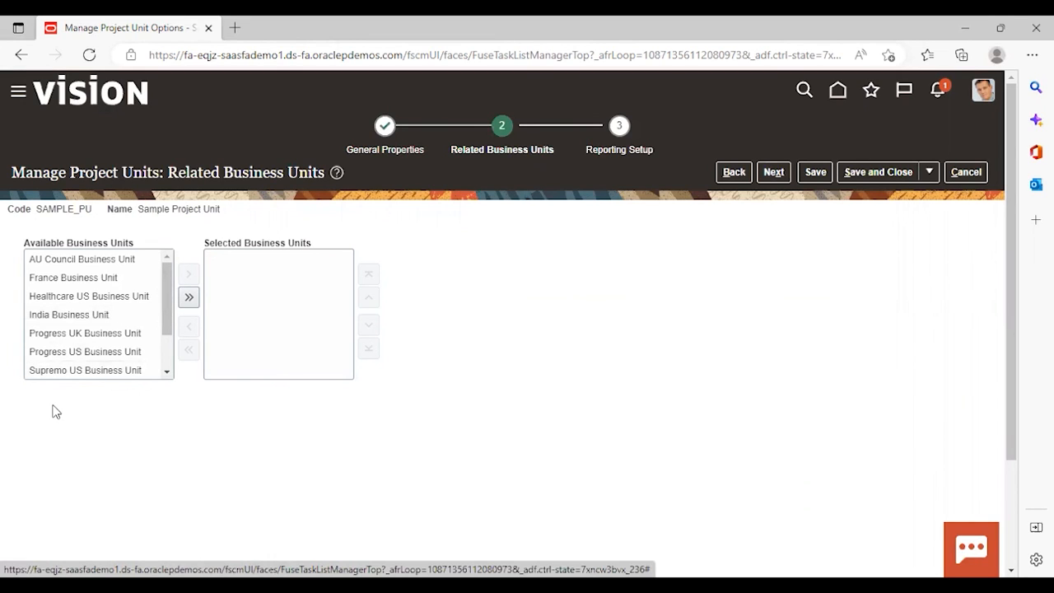
left_click(116, 372)
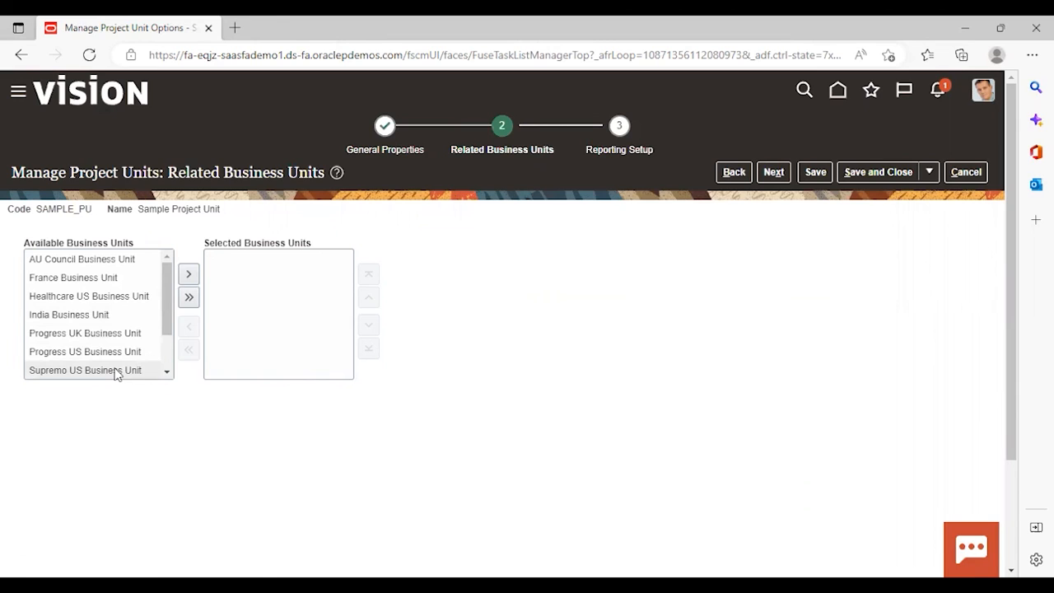
left_click(189, 275)
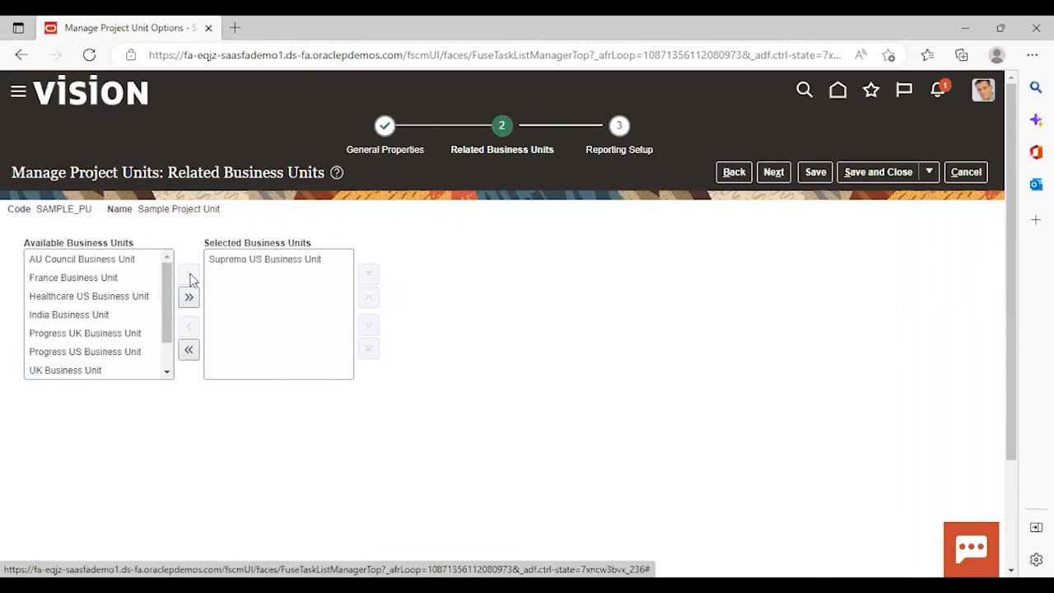
Step: Proceed to the reporting setup of SAMPLE_PU, save and close the project unit with the default settings, and finish the task
left_click(767, 173)
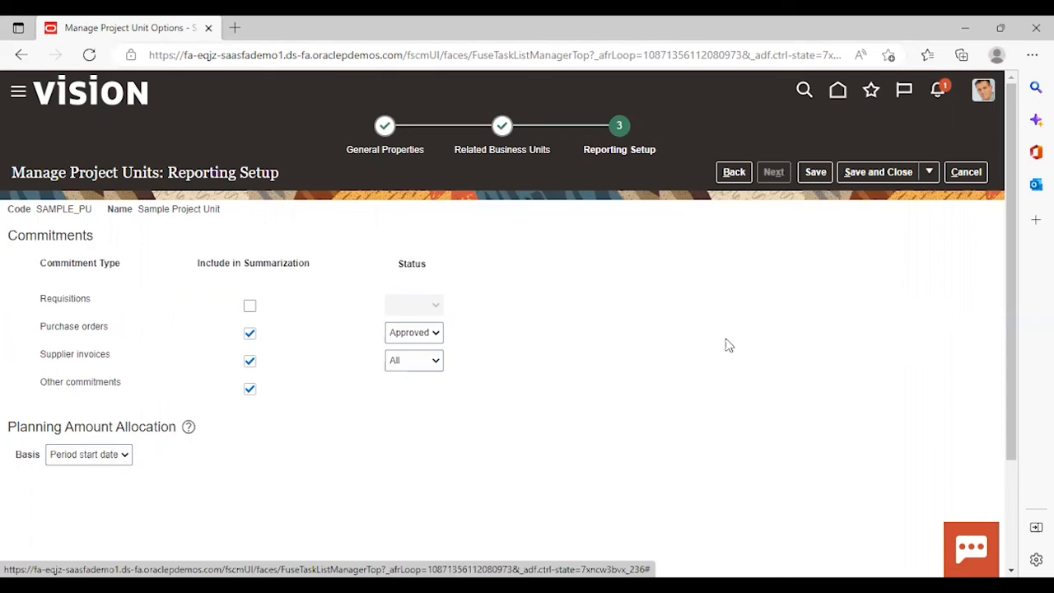
left_click(889, 175)
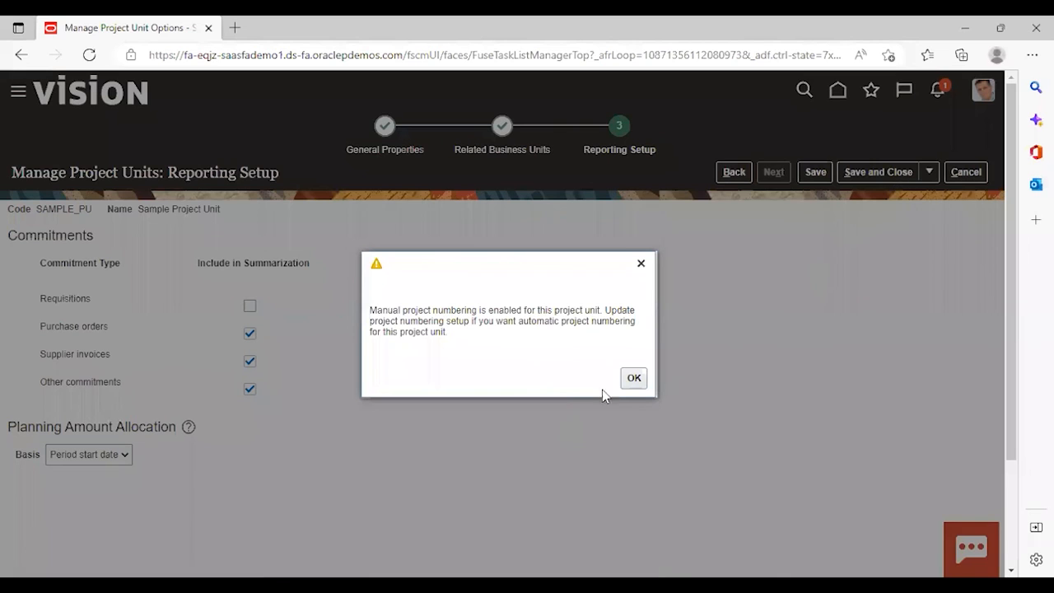
left_click(633, 378)
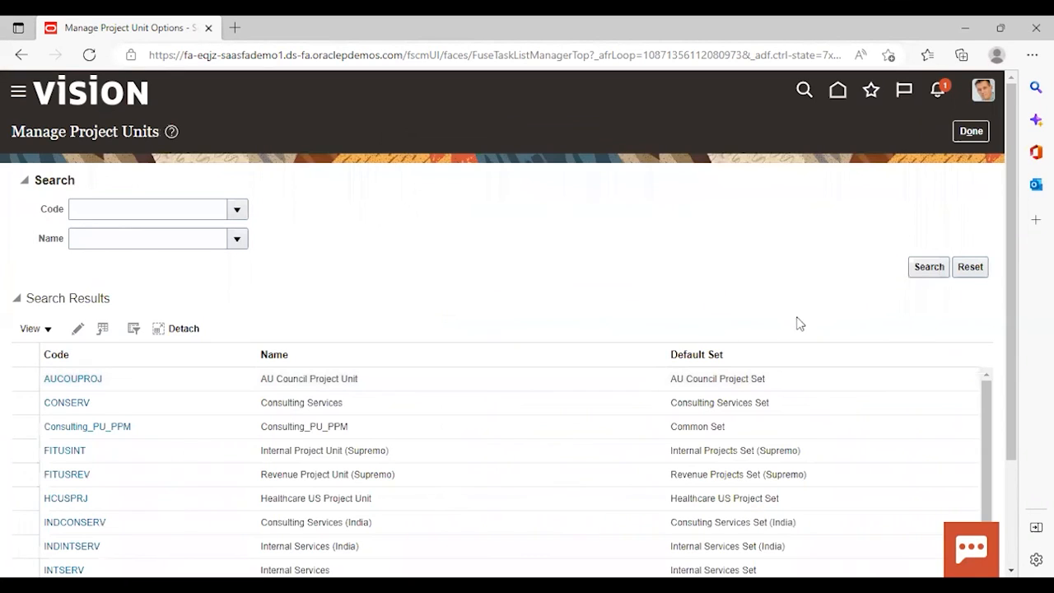
left_click(969, 133)
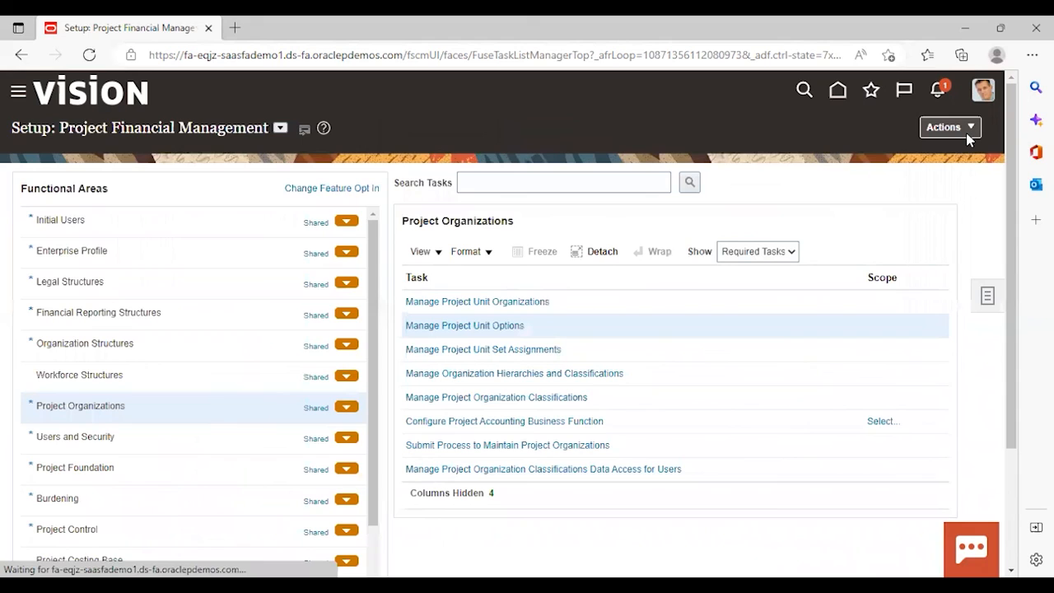